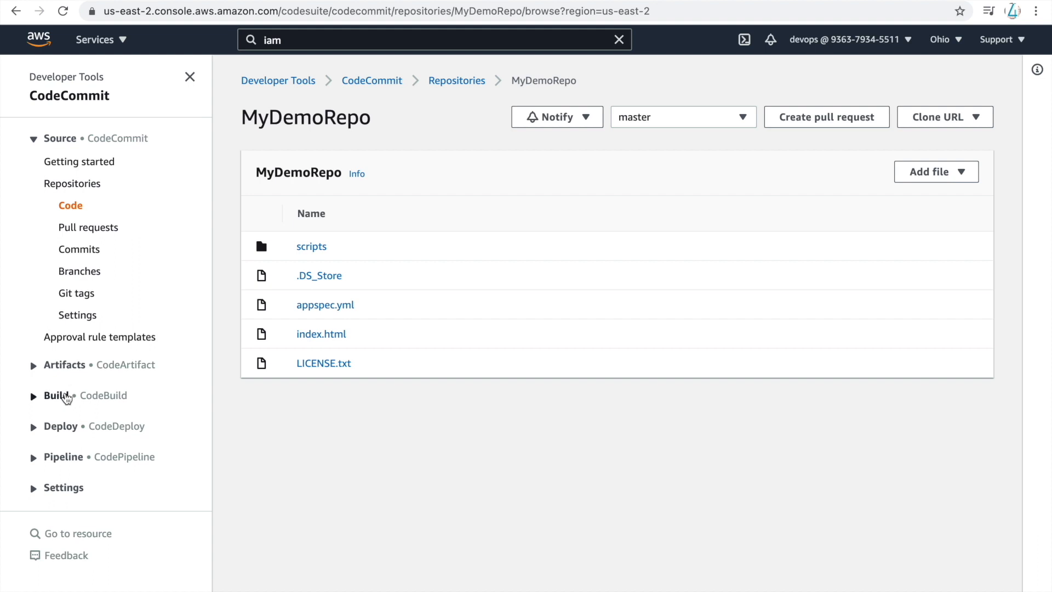
# Go to CodeBuild and start creating a new build project
pyautogui.click(65, 395)
pyautogui.click(91, 419)
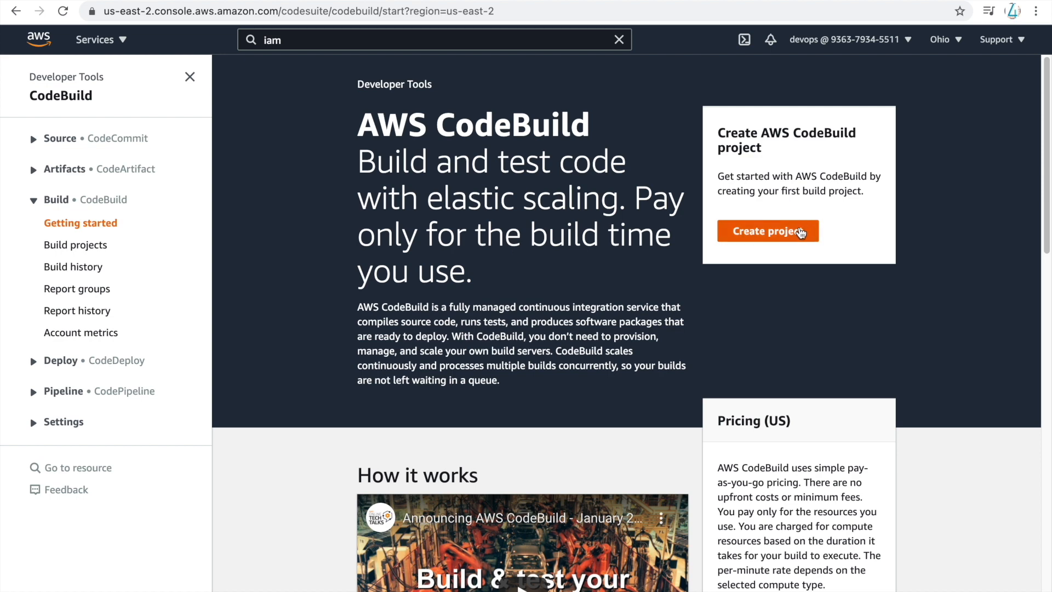
pyautogui.click(792, 240)
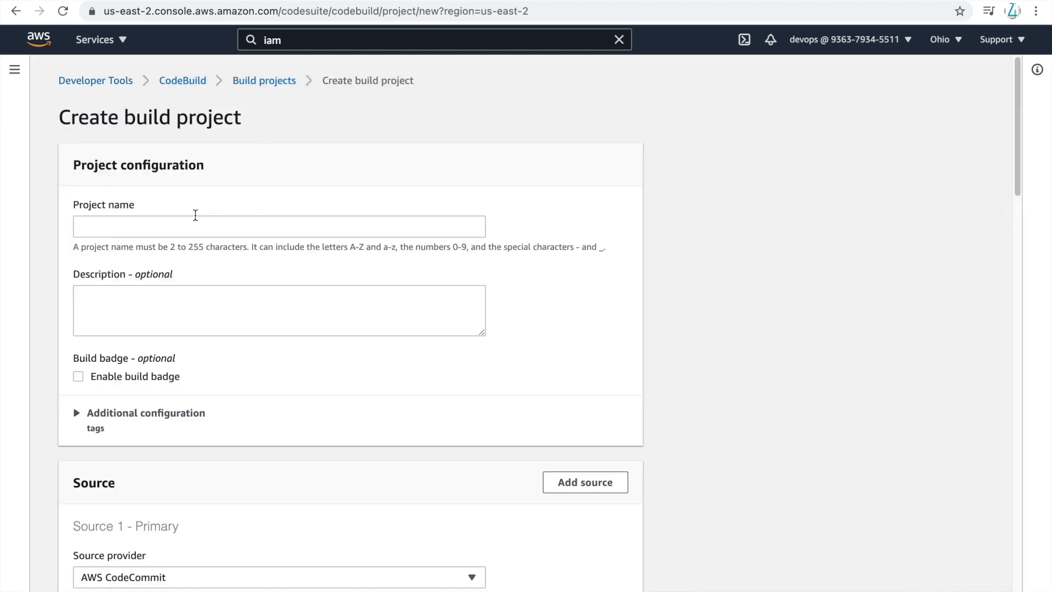
# Name the build project demo-build
pyautogui.click(188, 225)
pyautogui.write('demo-')
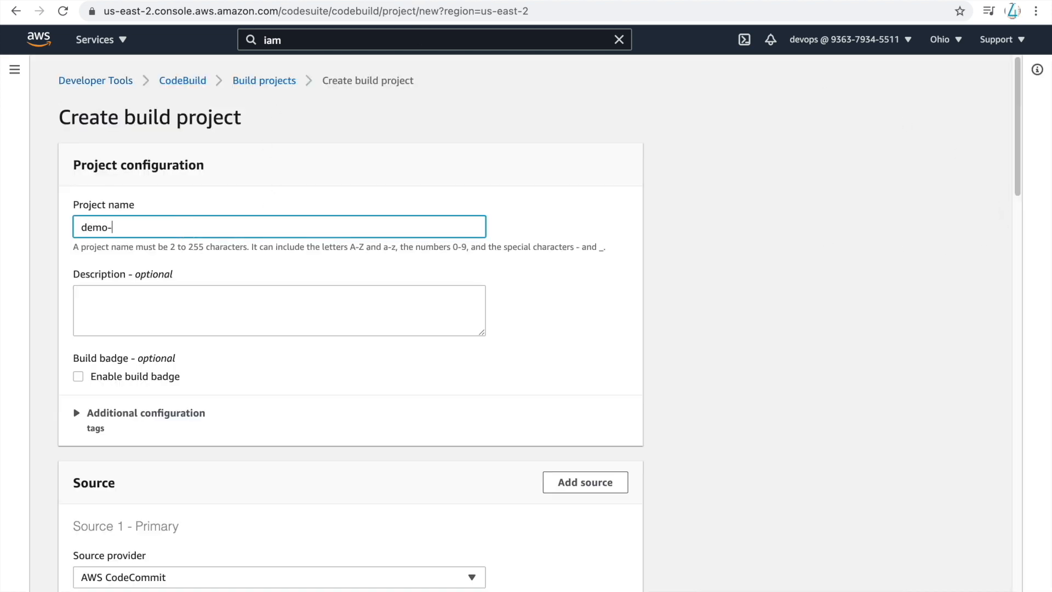
pyautogui.write('build')
# Try GitHub as the source provider and check its connection status
pyautogui.scroll(-5, 348, 307)
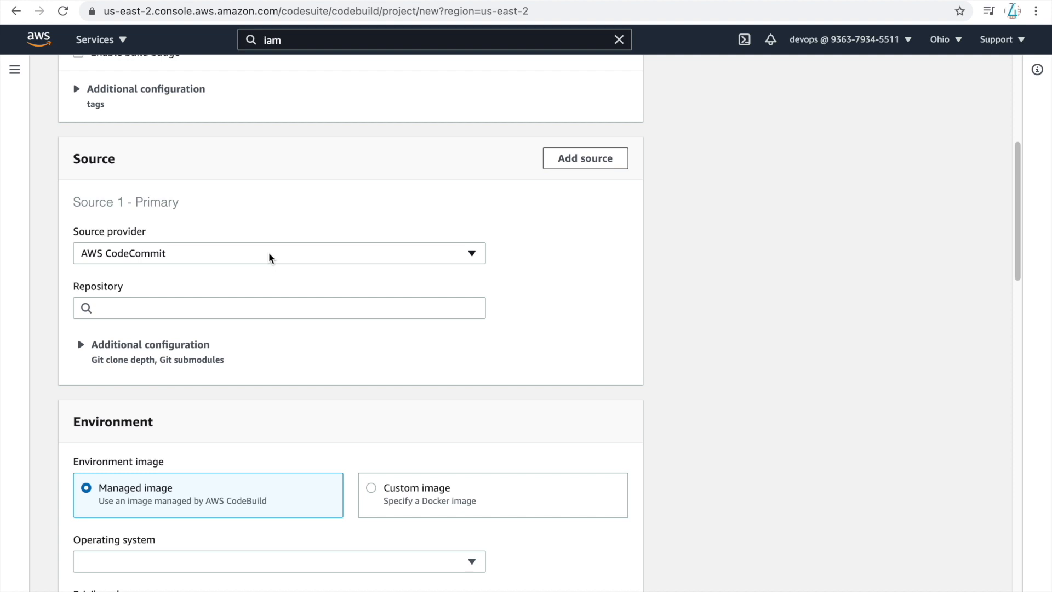
pyautogui.click(269, 257)
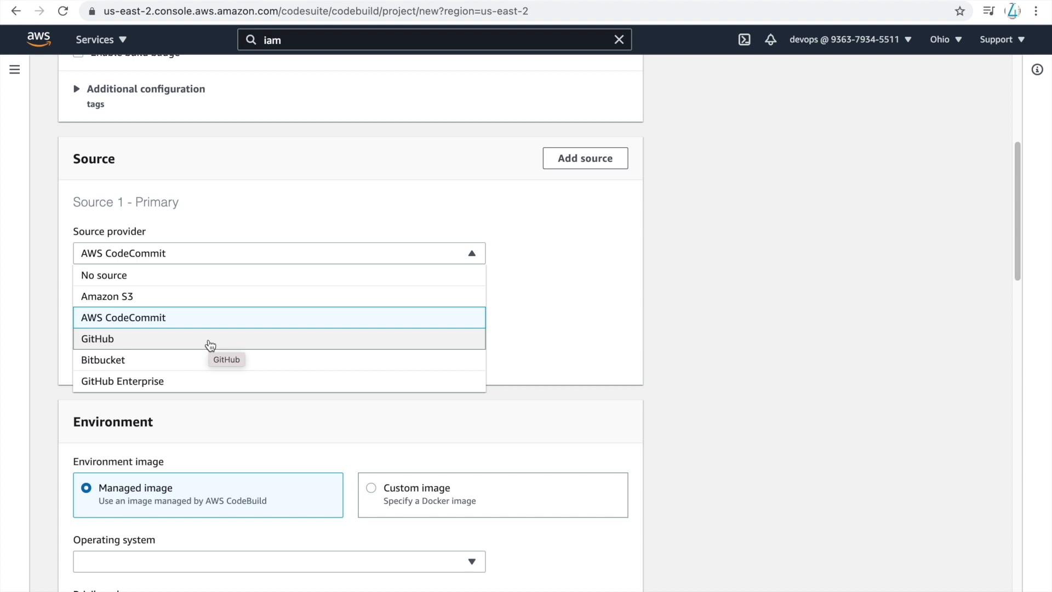
pyautogui.click(211, 345)
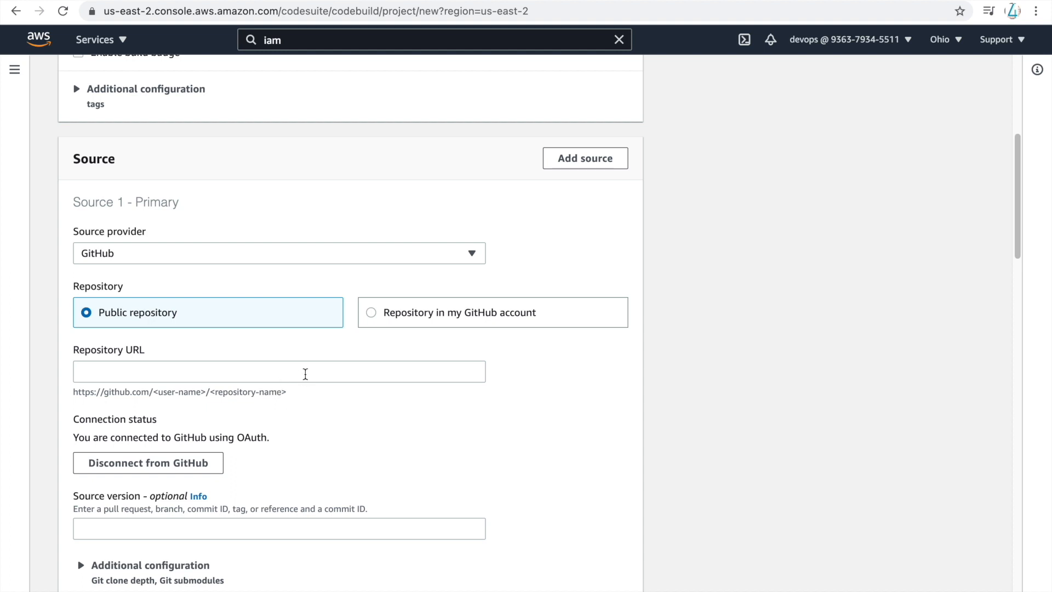
pyautogui.scroll(-2, 328, 408)
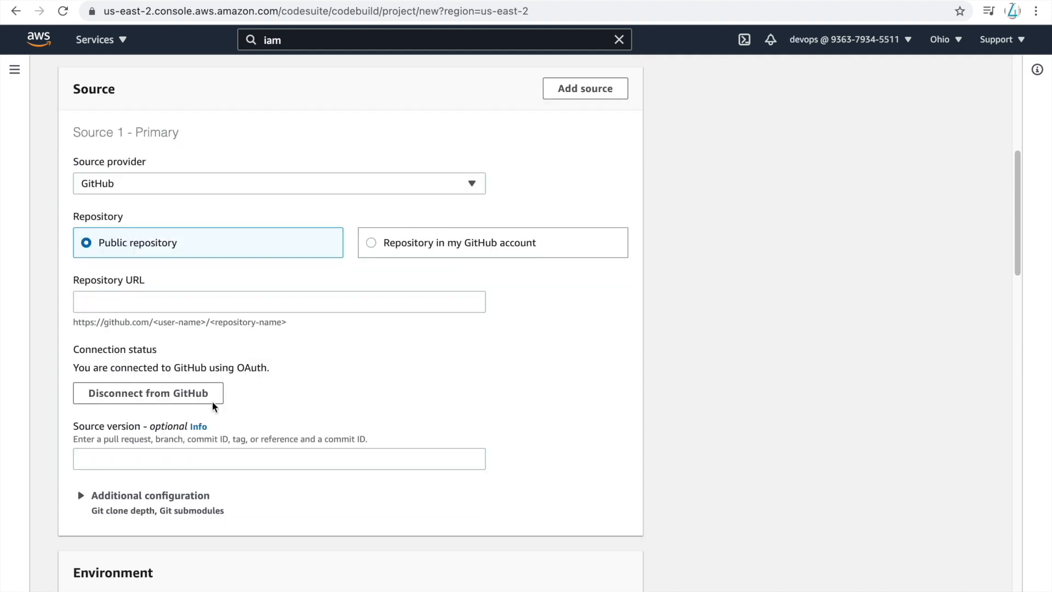
pyautogui.moveTo(76, 368); pyautogui.dragTo(276, 372)
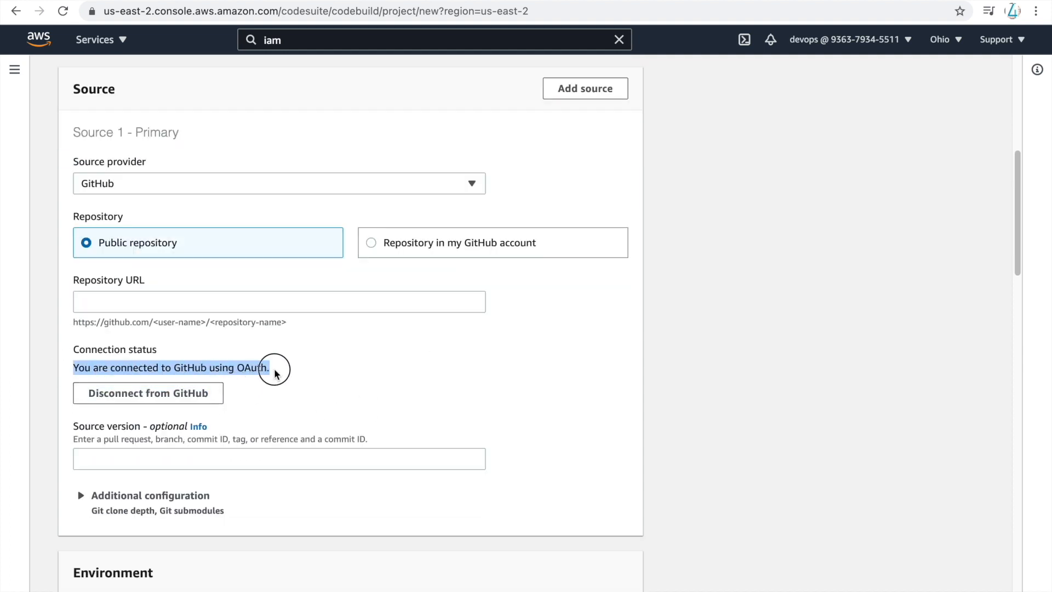
# Set the primary source to the master branch of the MyDemoRepo repository in AWS CodeCommit
pyautogui.click(150, 183)
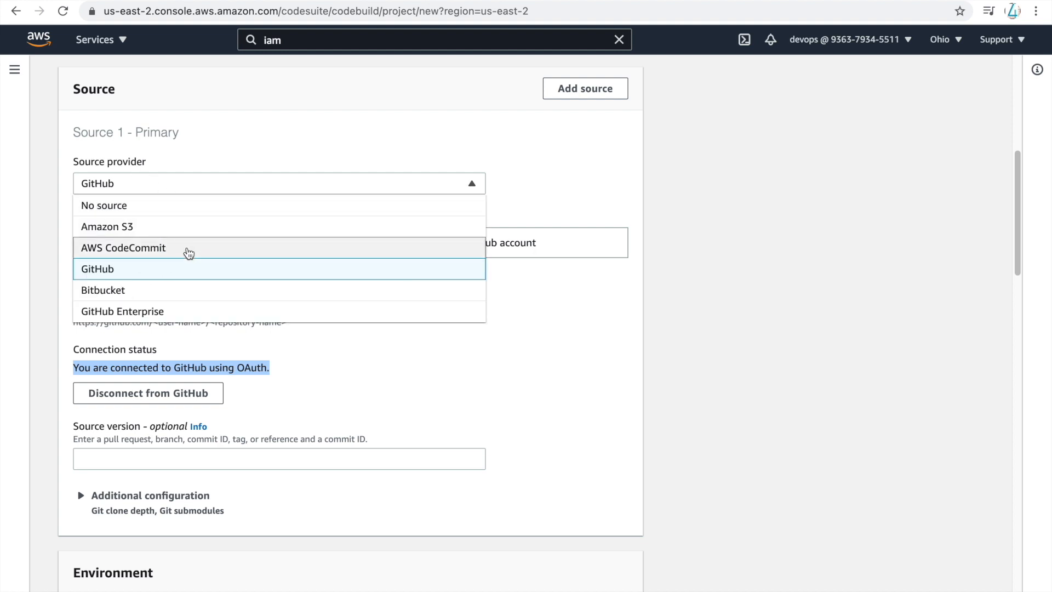
pyautogui.click(189, 251)
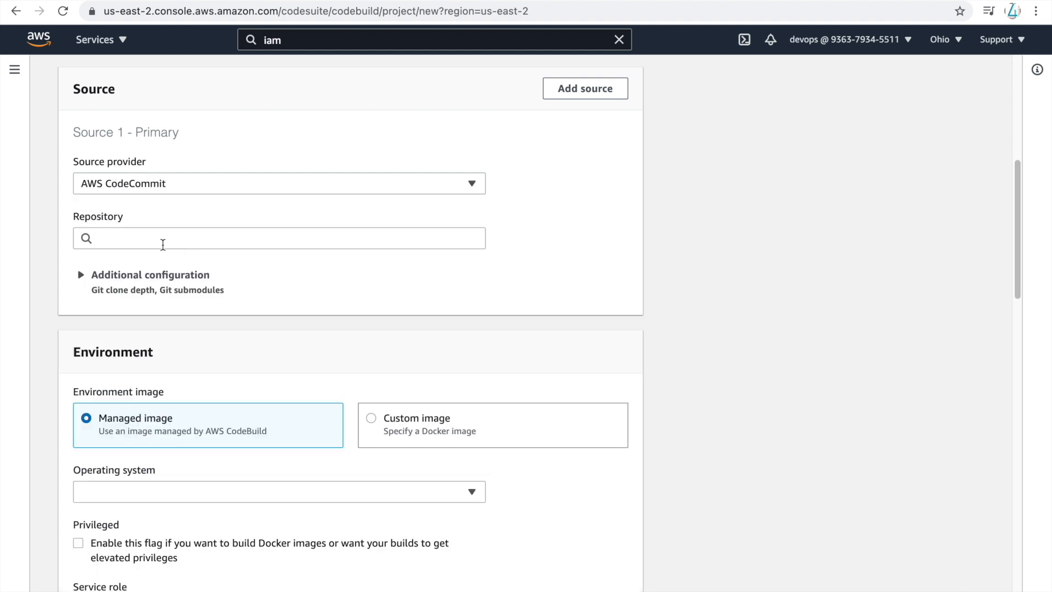
pyautogui.click(148, 238)
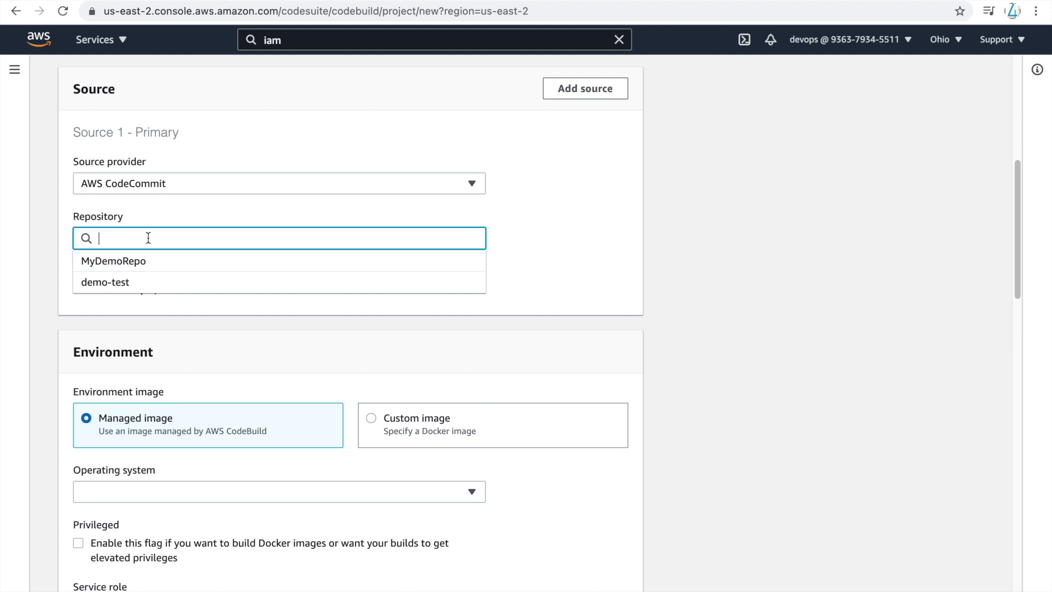
pyautogui.click(135, 268)
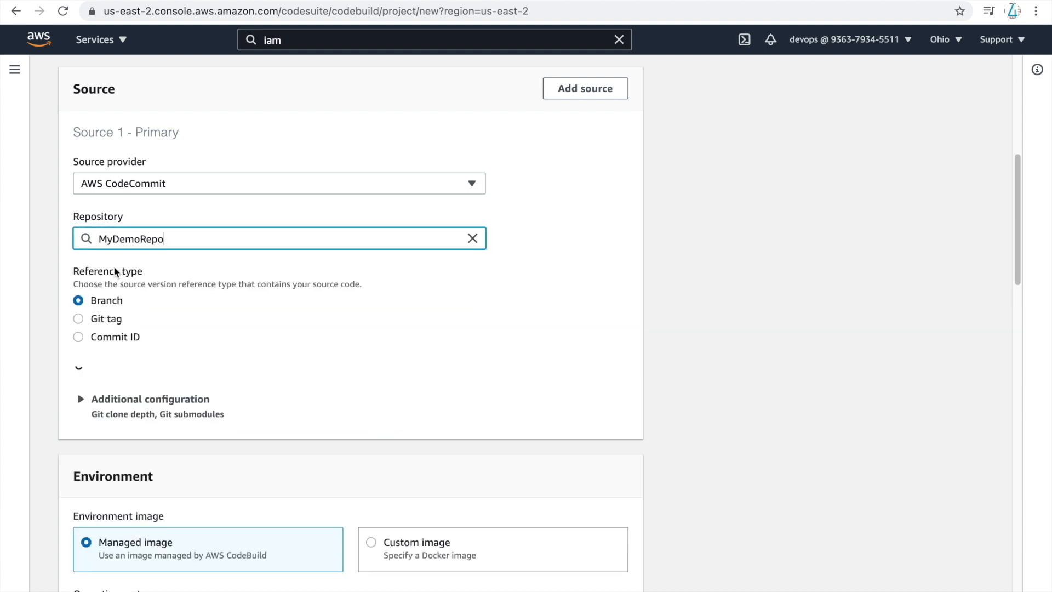
pyautogui.scroll(-1, 542, 292)
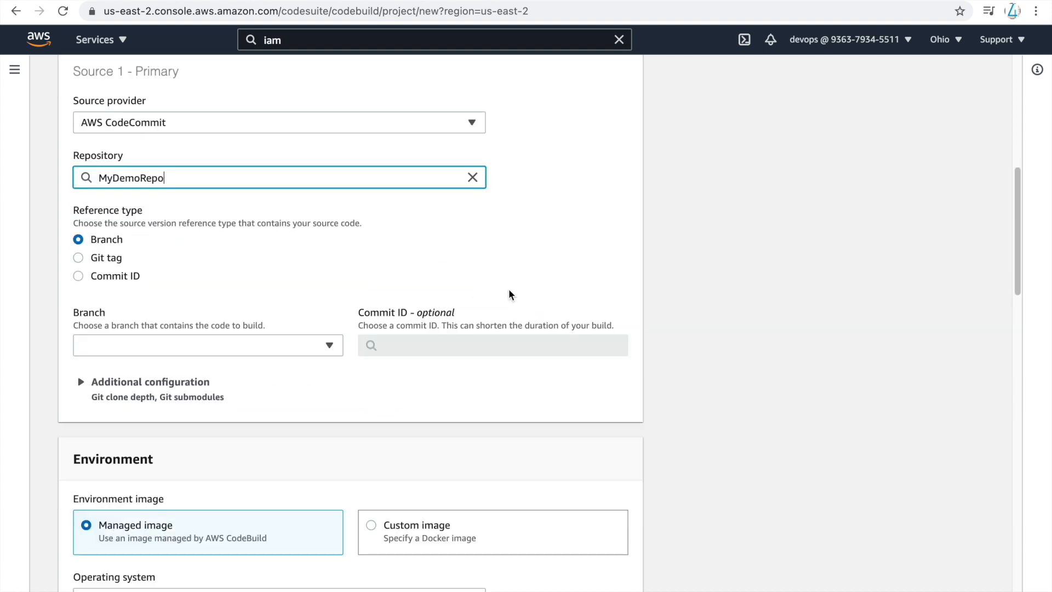
pyautogui.click(211, 346)
pyautogui.click(148, 422)
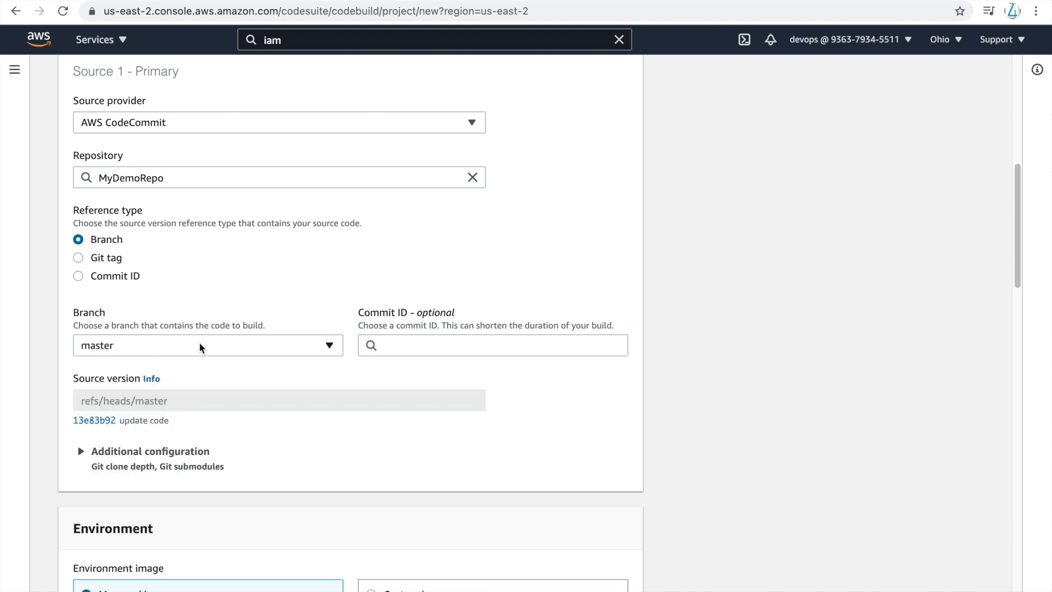
# Examine the source's additional Git configuration and review the project settings entered so far
pyautogui.scroll(-3, 526, 314)
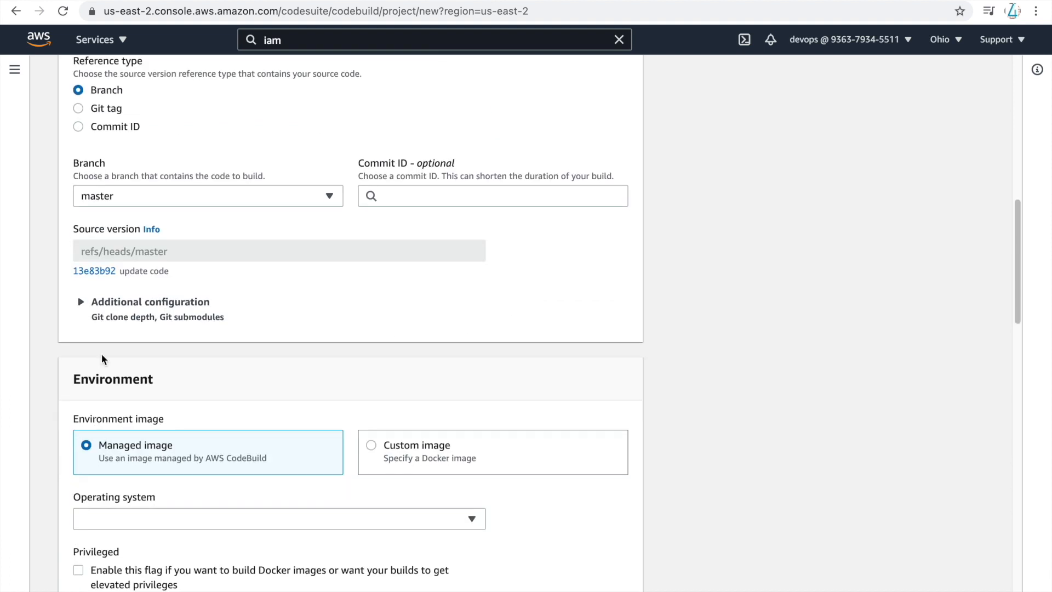
pyautogui.click(81, 302)
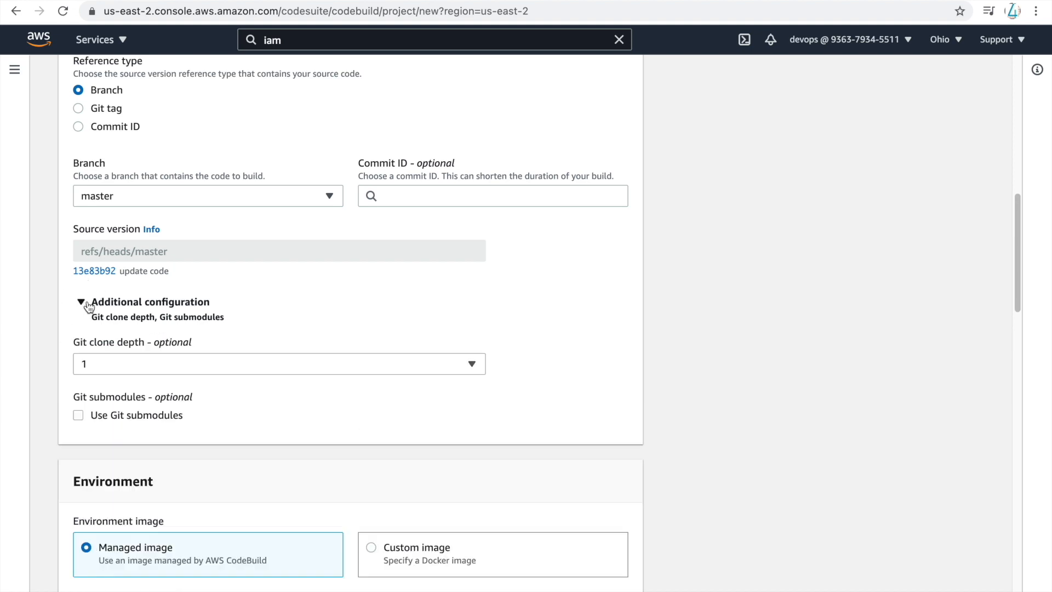
pyautogui.click(82, 303)
pyautogui.scroll(-6, 502, 315)
pyautogui.scroll(3, 501, 315)
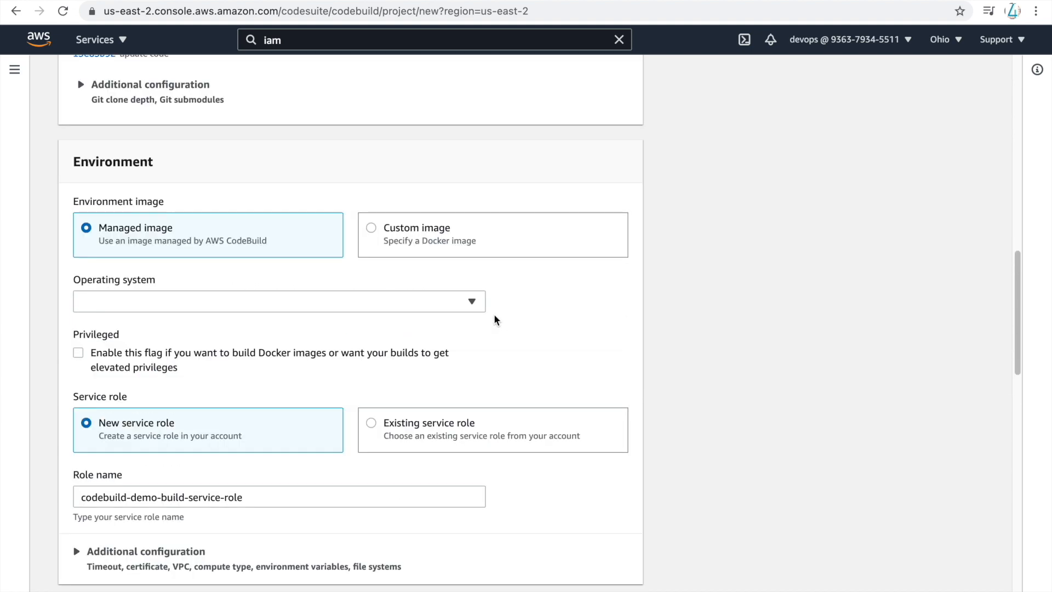
pyautogui.scroll(15, 494, 318)
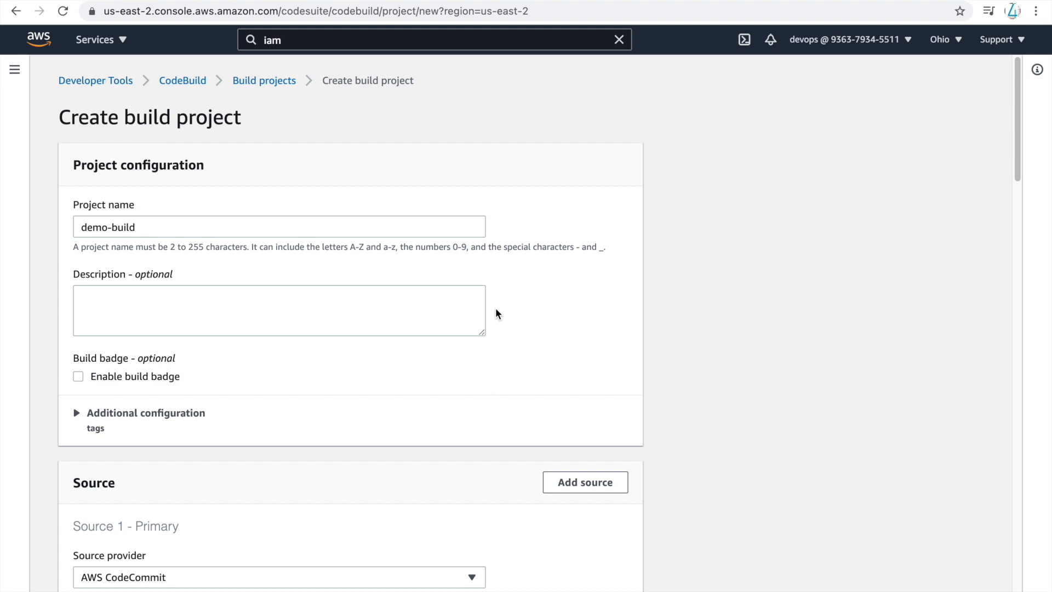
# Configure the managed environment image with Amazon Linux 2, the Standard runtime and image aws/codebuild/amazonlinux2-x86_64-standard:3.0
pyautogui.scroll(-2, 411, 282)
pyautogui.scroll(-15, 408, 276)
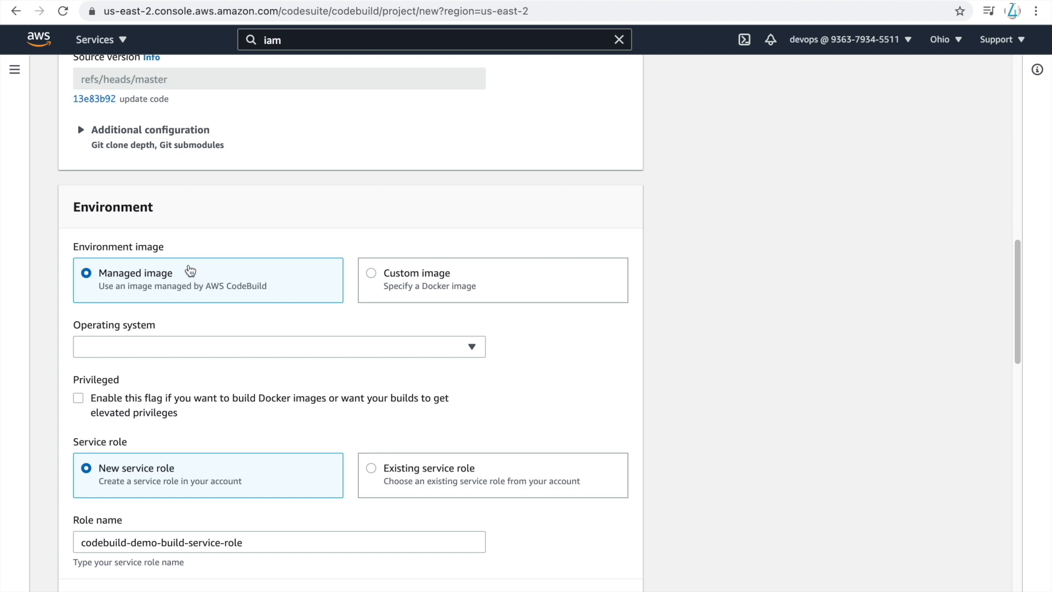
pyautogui.click(332, 355)
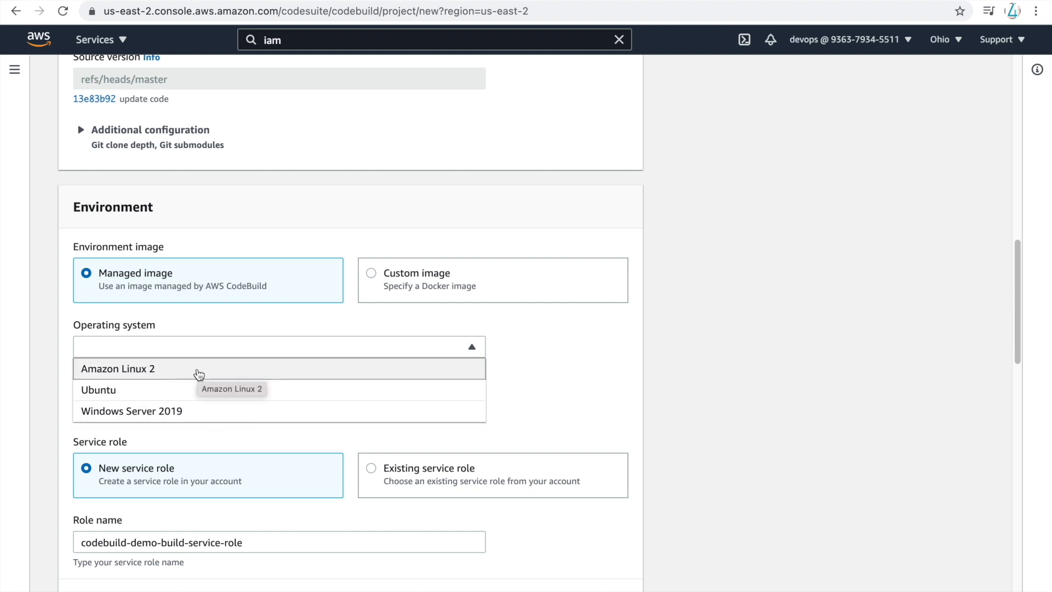
pyautogui.click(199, 374)
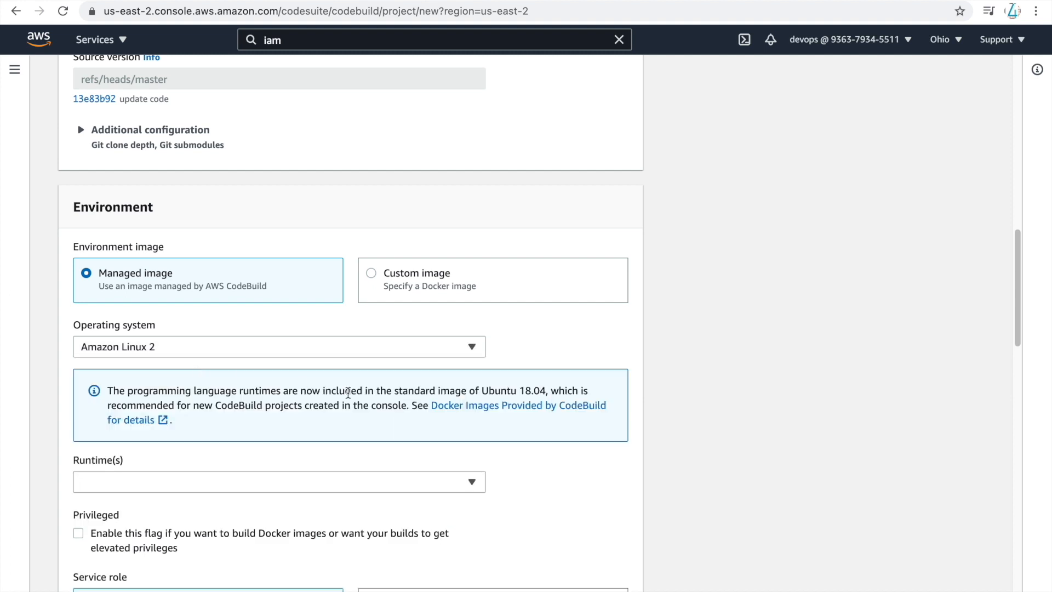
pyautogui.scroll(-1, 345, 397)
pyautogui.click(345, 421)
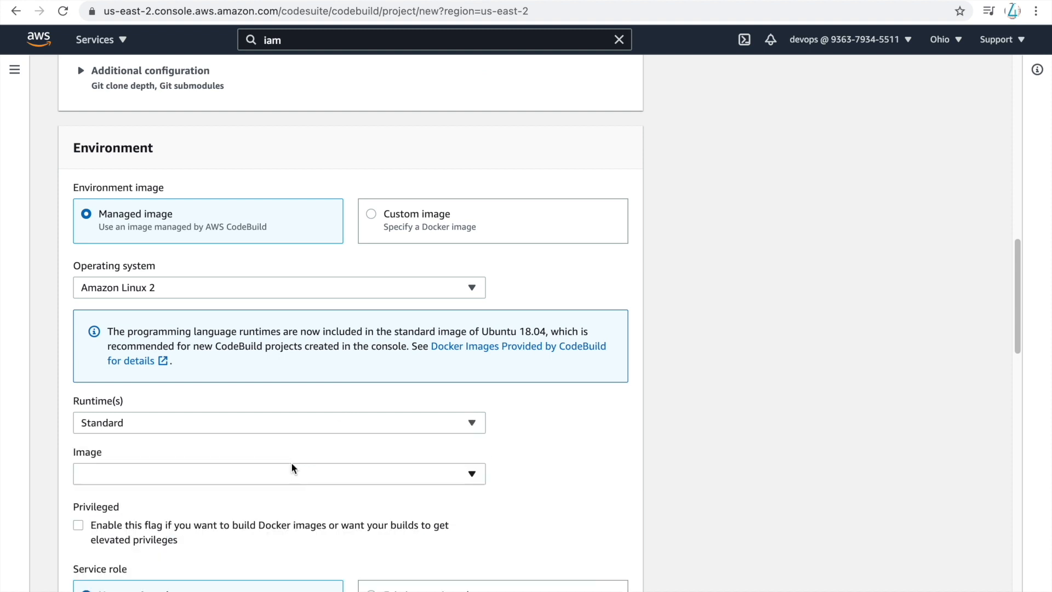
pyautogui.click(293, 467)
pyautogui.scroll(-3, 466, 438)
pyautogui.click(389, 337)
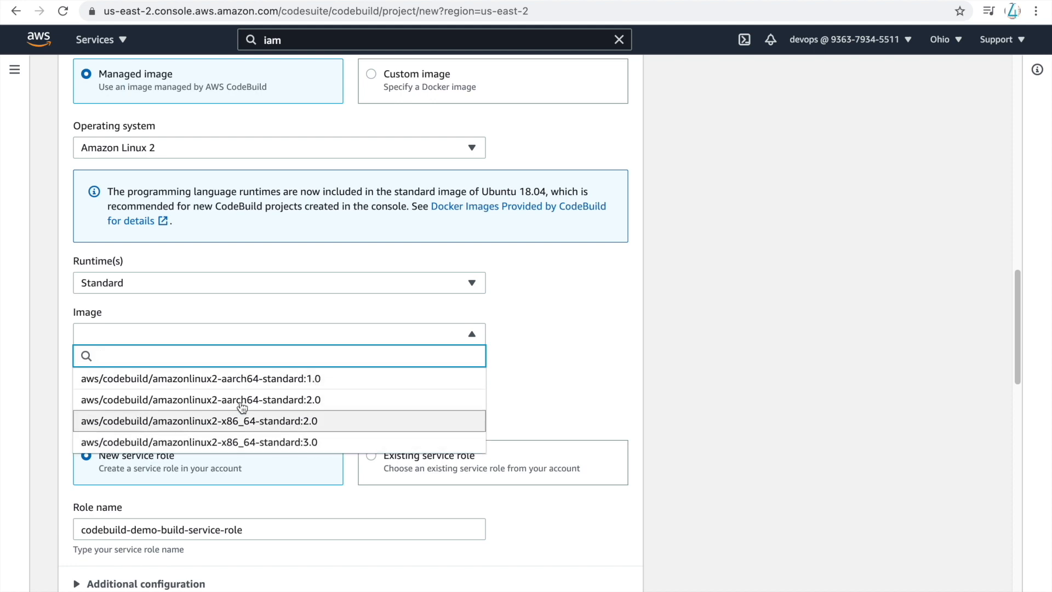
pyautogui.click(313, 442)
pyautogui.scroll(-3, 463, 415)
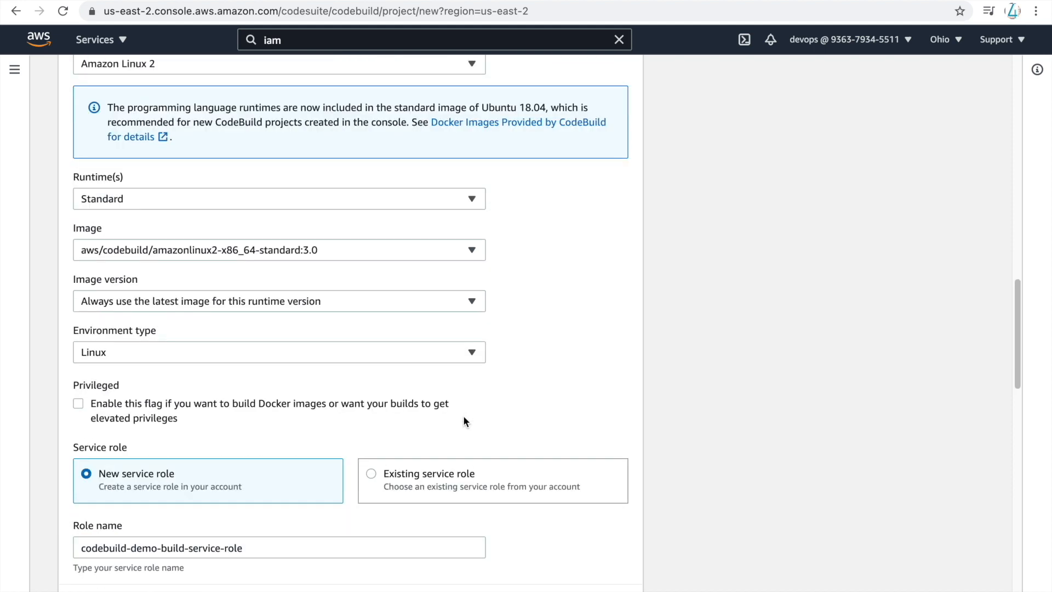
# Try a custom environment image with the Linux environment type and examine its registry options
pyautogui.scroll(4, 446, 410)
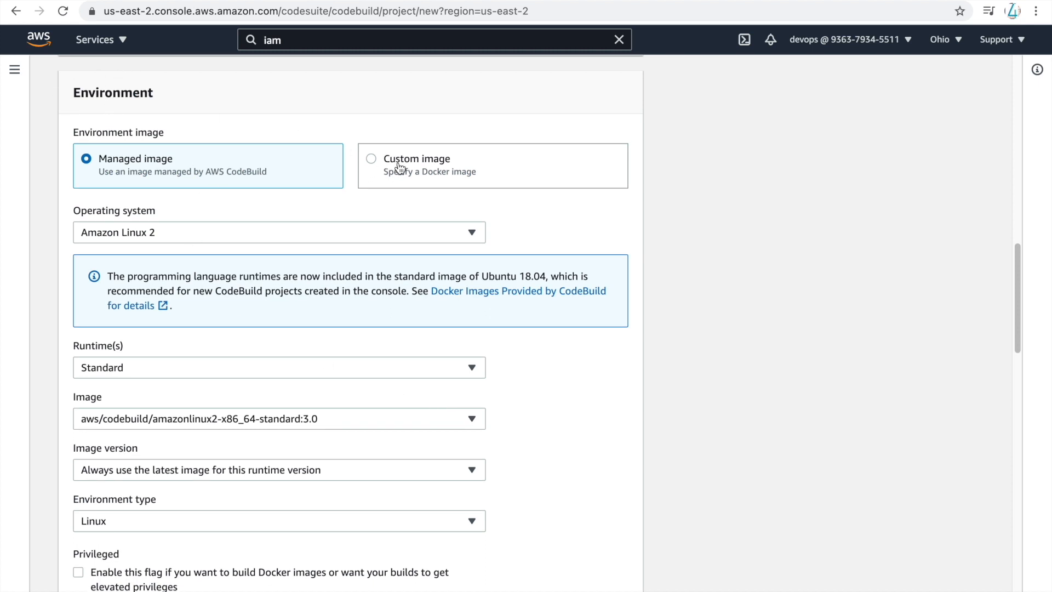
pyautogui.click(399, 167)
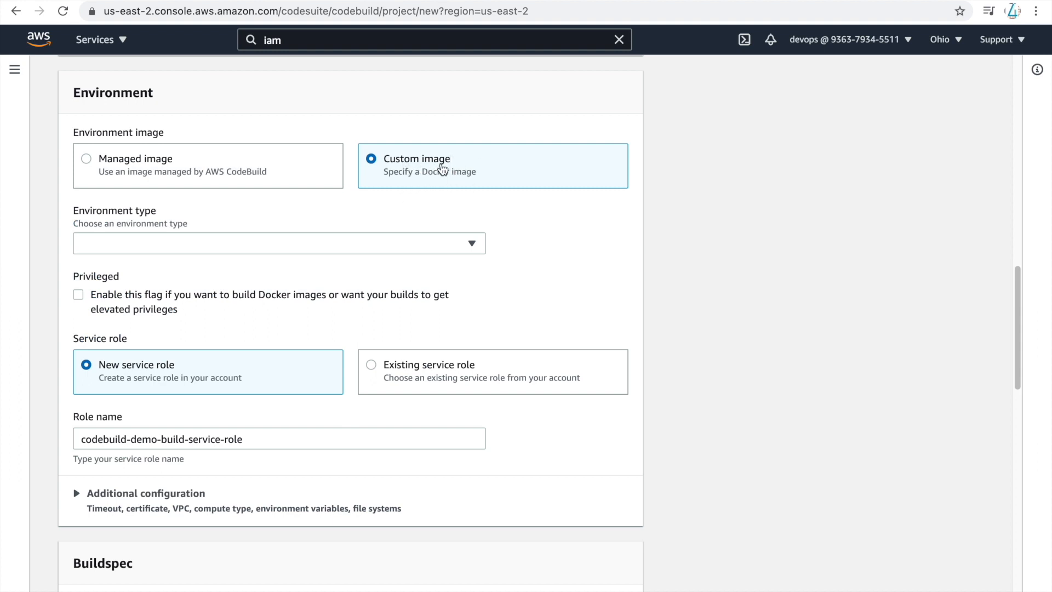
pyautogui.click(425, 243)
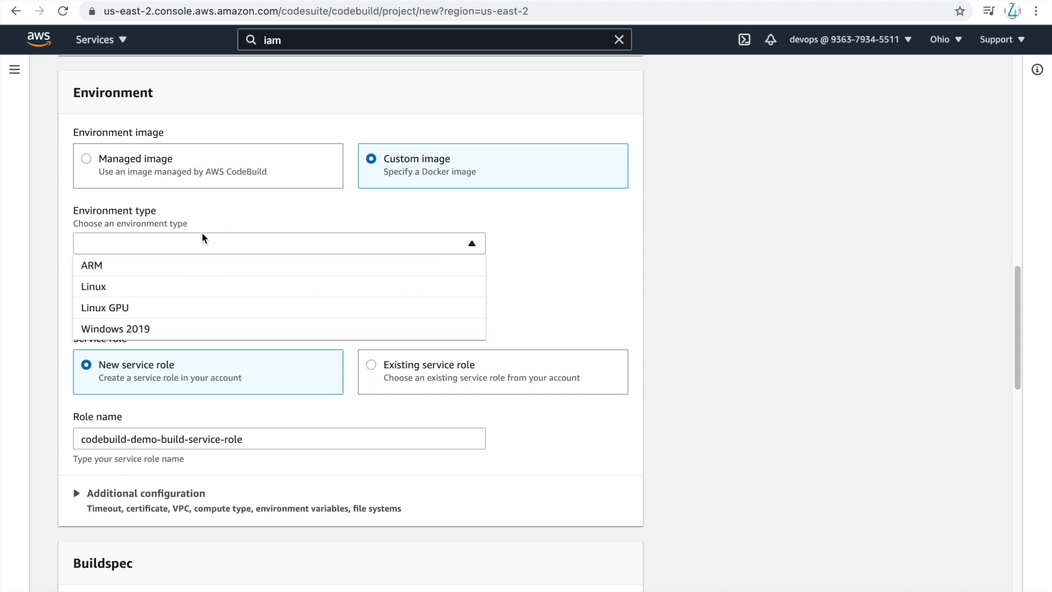
pyautogui.click(562, 258)
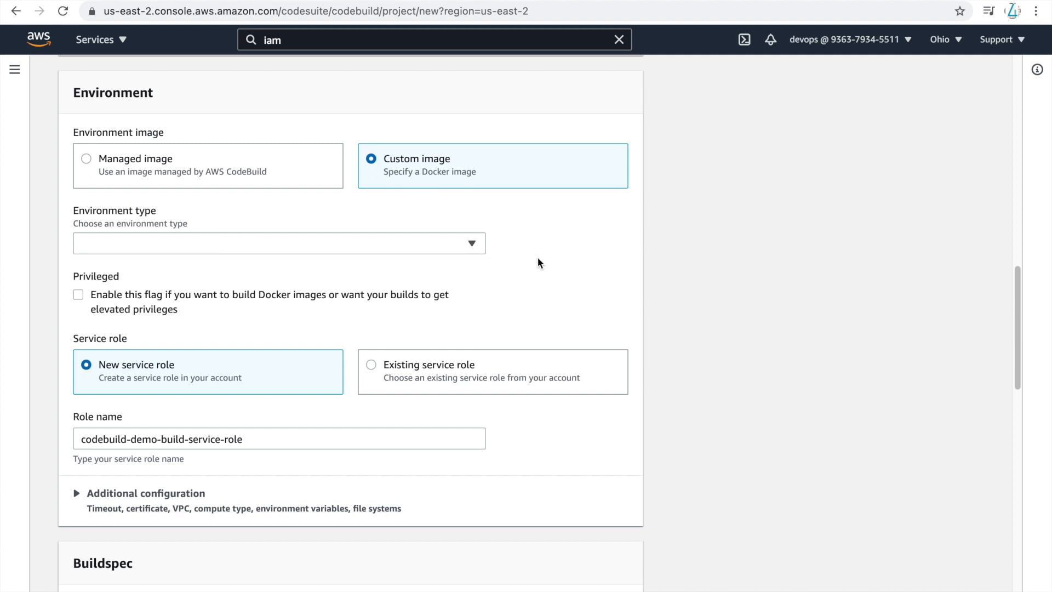
pyautogui.scroll(-2, 388, 326)
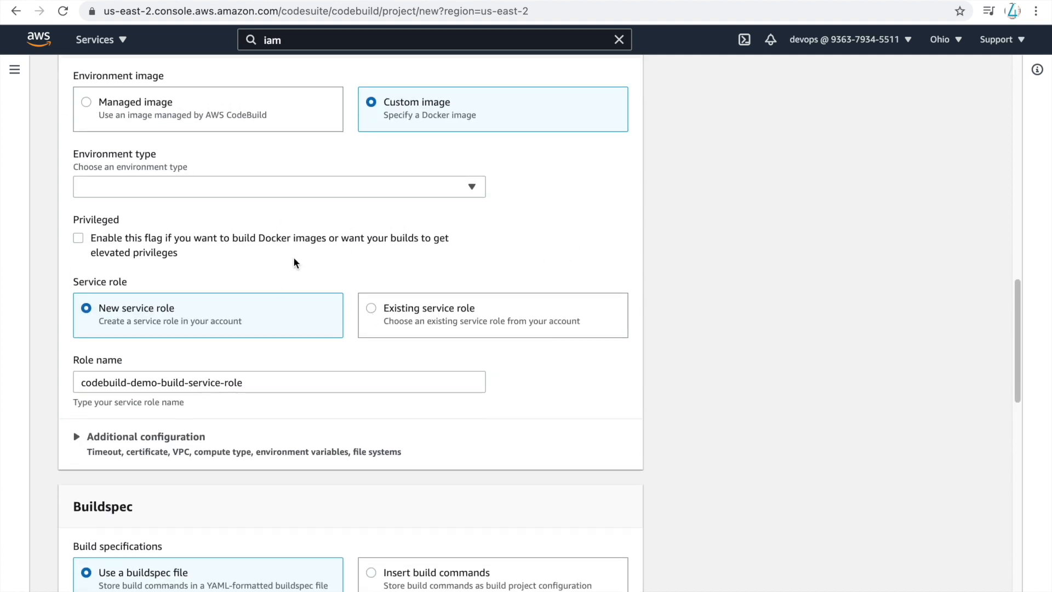
pyautogui.scroll(1, 324, 258)
pyautogui.click(294, 204)
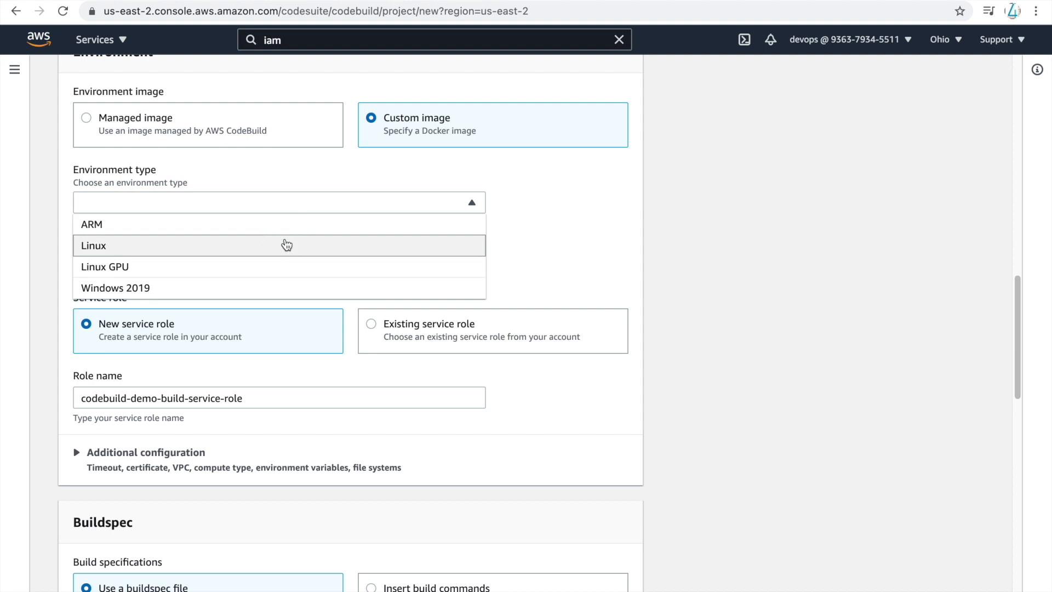
pyautogui.click(286, 244)
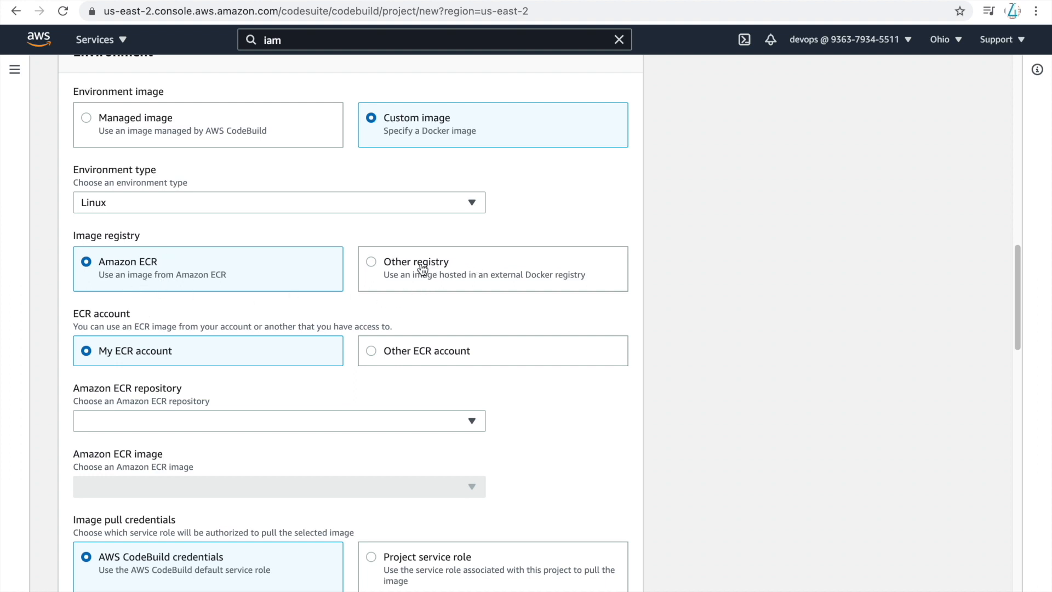
pyautogui.scroll(1, 339, 292)
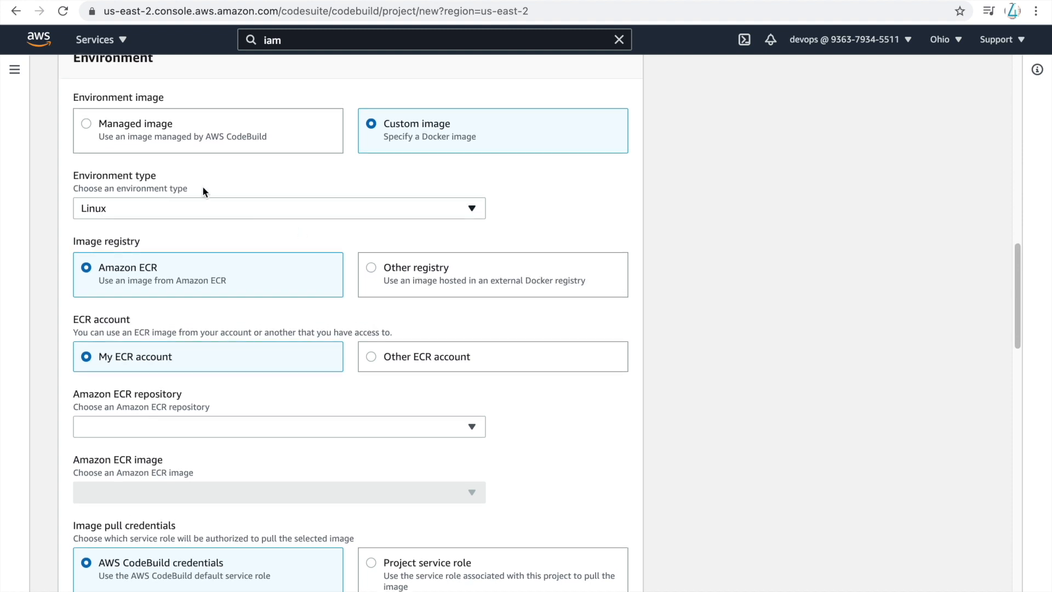
# Switch the environment back to a managed image using Amazon Linux 2, the Standard runtime and aws/codebuild/amazonlinux2-x86_64-standard:3.0
pyautogui.click(162, 130)
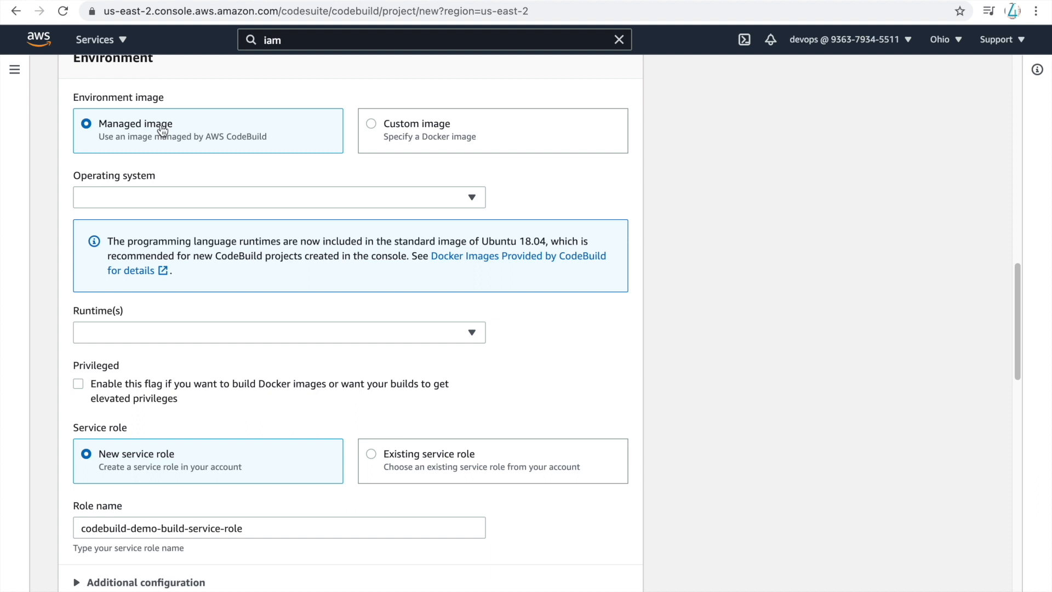
pyautogui.click(284, 199)
pyautogui.click(250, 215)
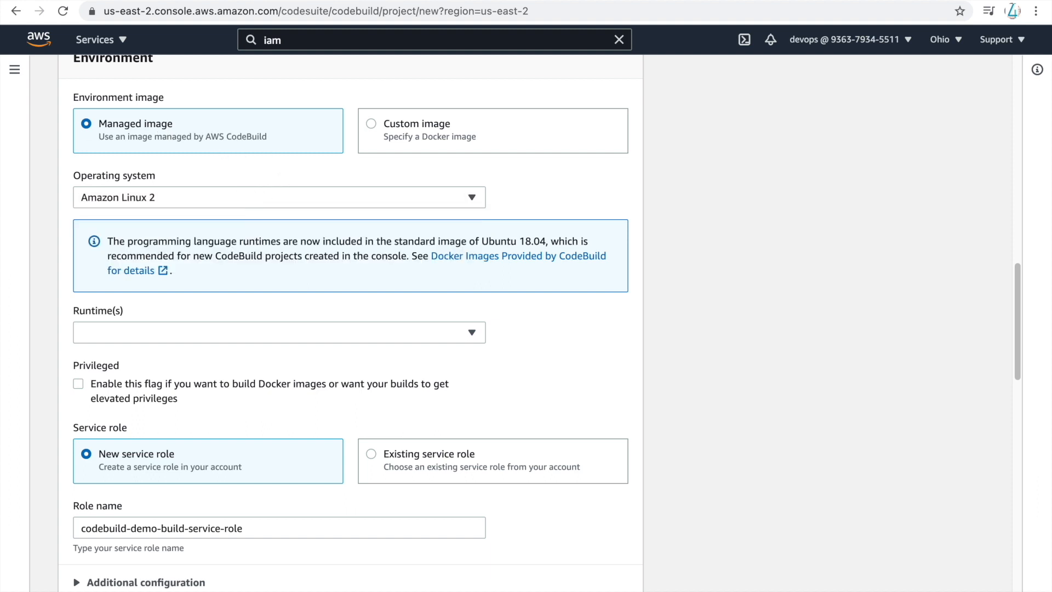
pyautogui.click(246, 334)
pyautogui.click(223, 372)
pyautogui.scroll(-2, 435, 374)
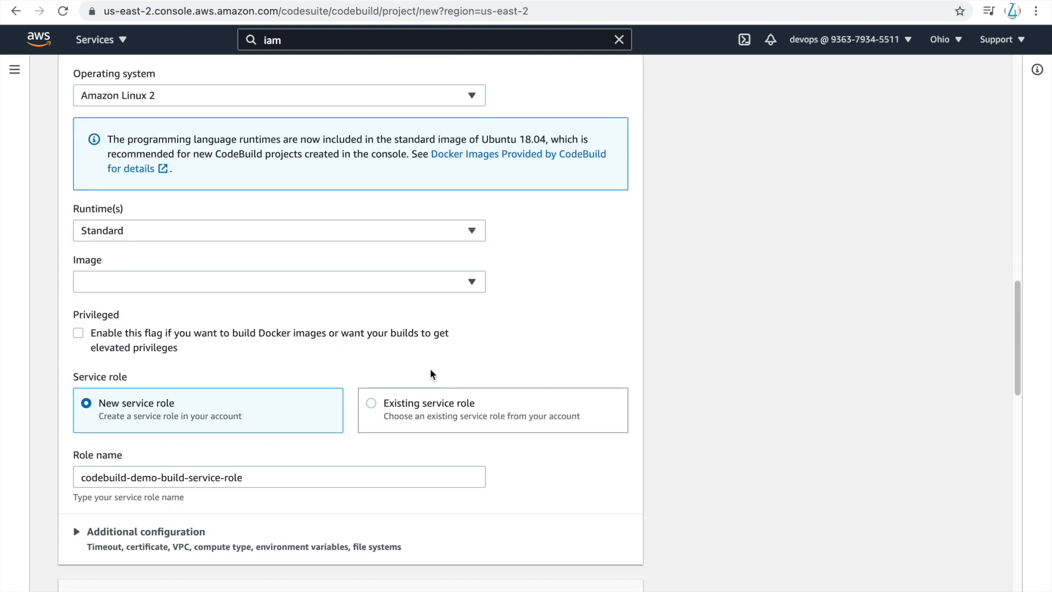
pyautogui.click(308, 284)
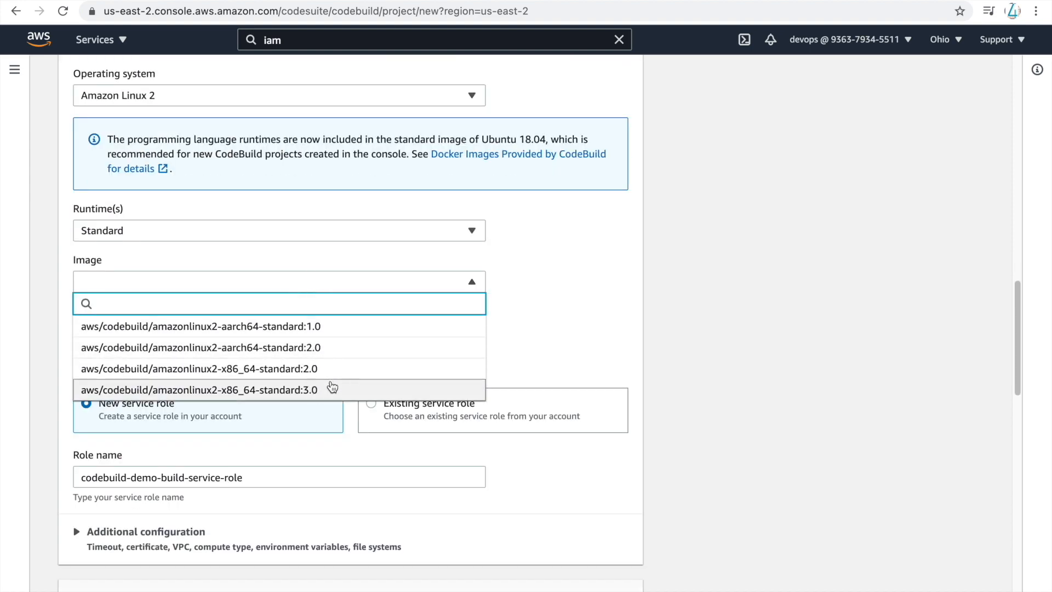
pyautogui.click(332, 387)
pyautogui.scroll(-3, 534, 351)
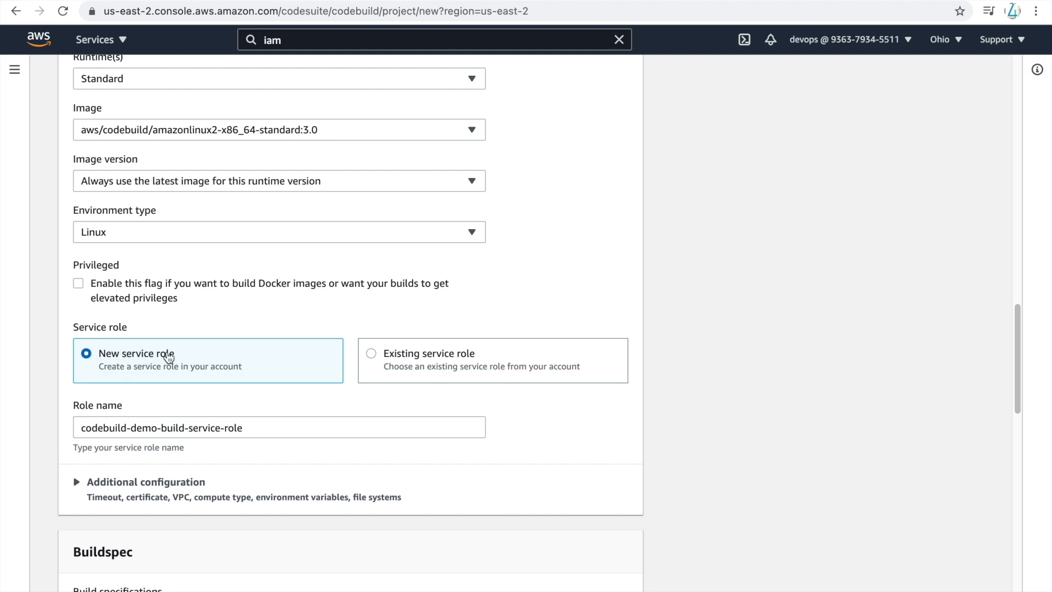
# Review the service role and buildspec options, then switch to Visual Studio Code and examine the build phases in buildspec.yaml
pyautogui.scroll(-3, 482, 366)
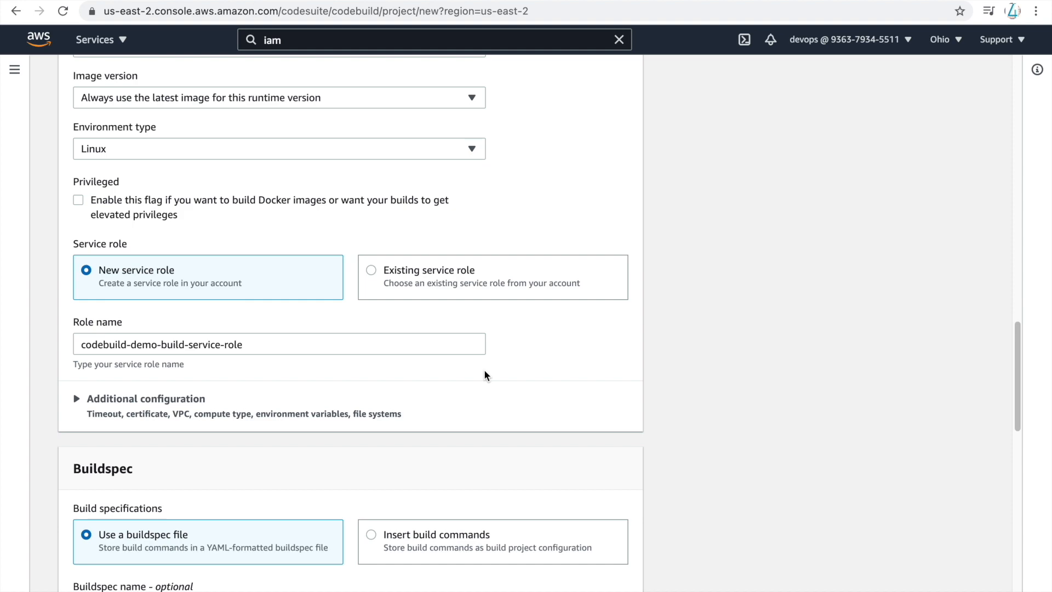
pyautogui.scroll(-10, 484, 375)
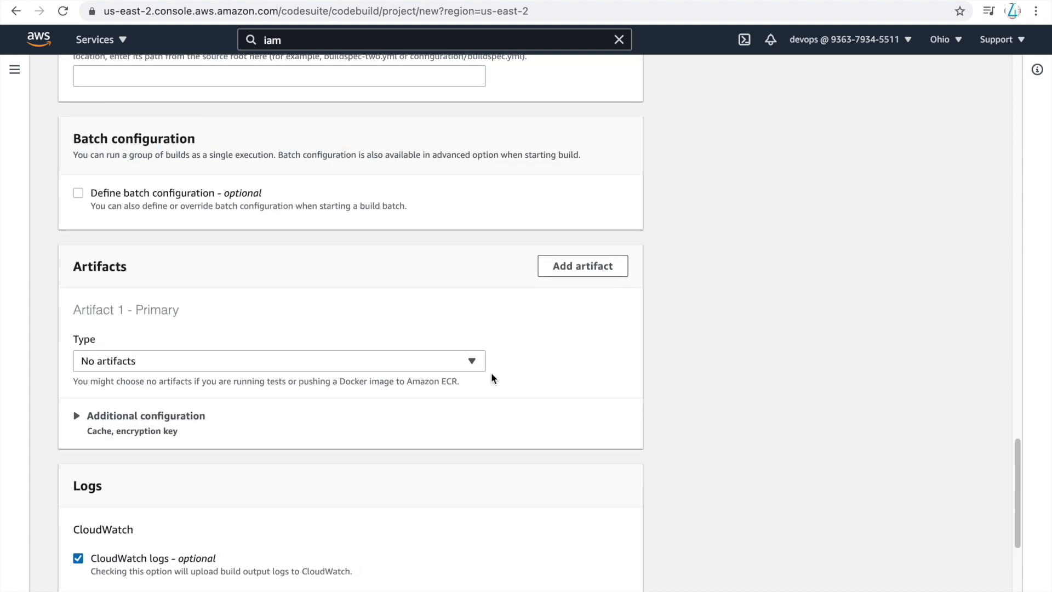
pyautogui.scroll(4, 493, 377)
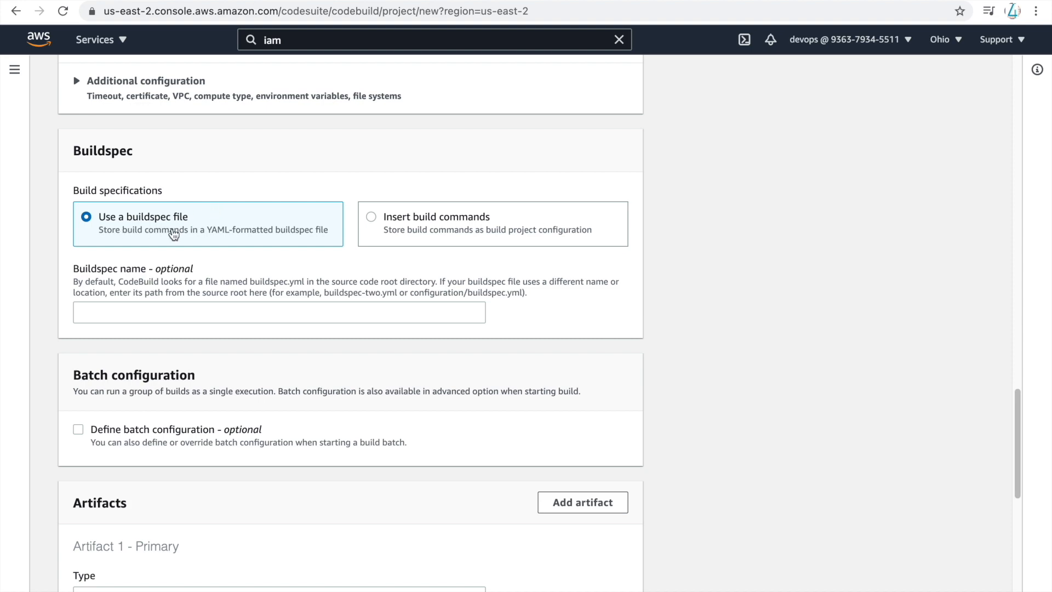
pyautogui.moveTo(576, 582)
pyautogui.click(626, 582)
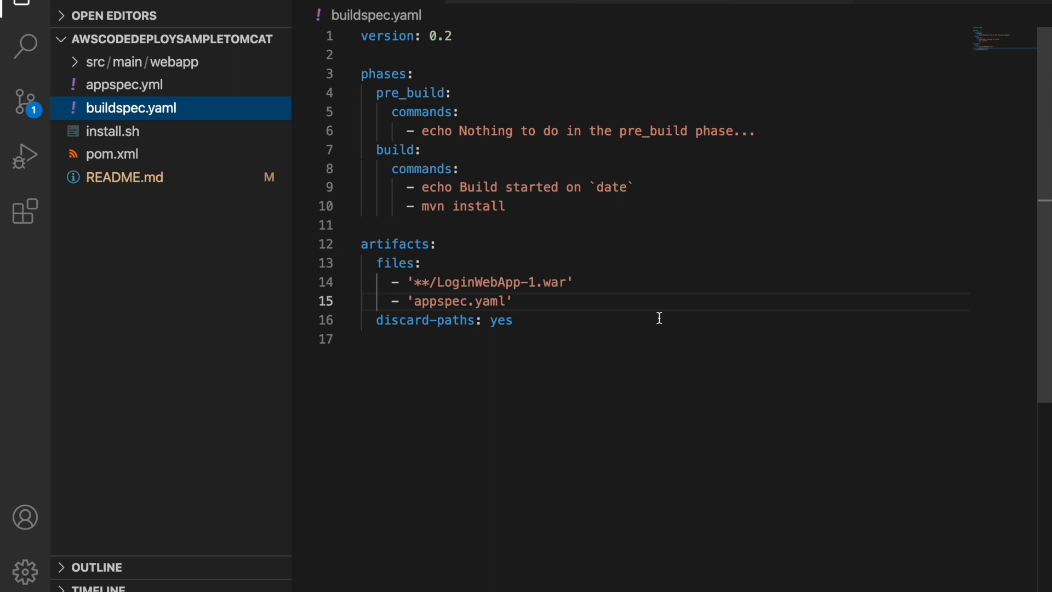
pyautogui.doubleClick(381, 74)
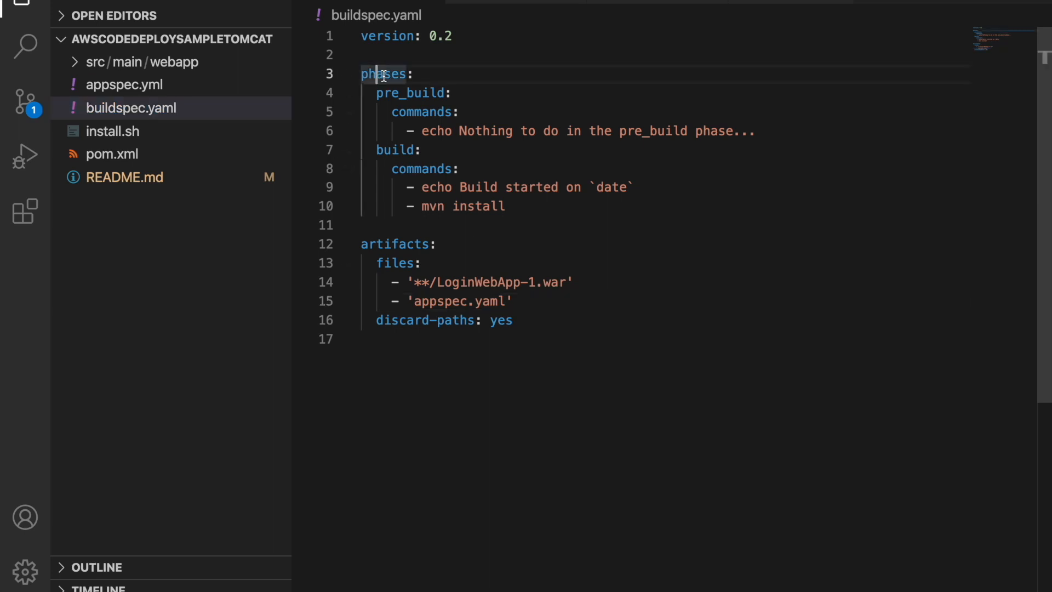
pyautogui.doubleClick(382, 150)
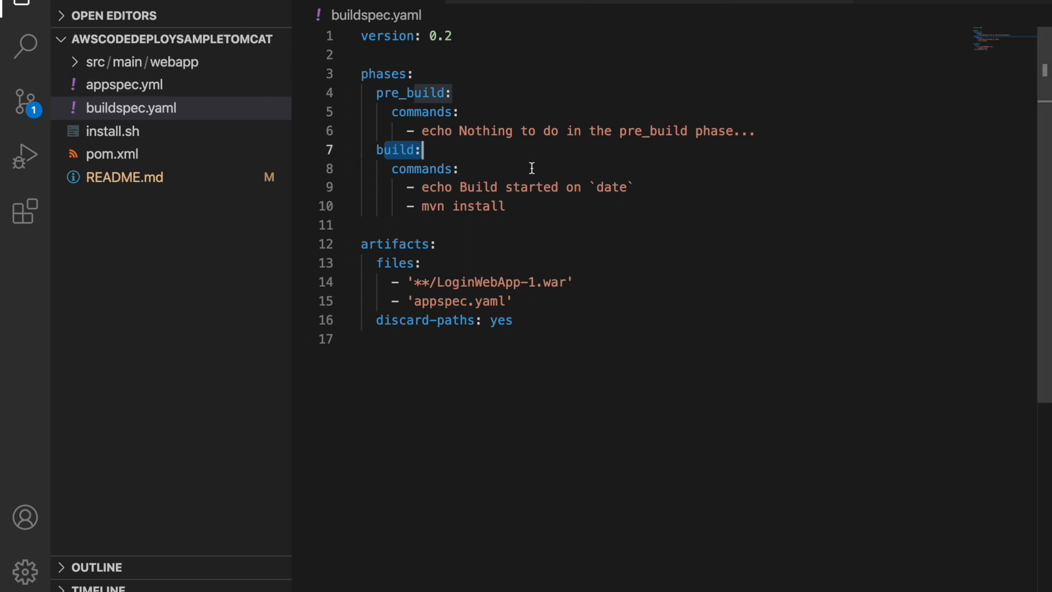
pyautogui.click(434, 206)
pyautogui.moveTo(435, 207); pyautogui.dragTo(505, 206)
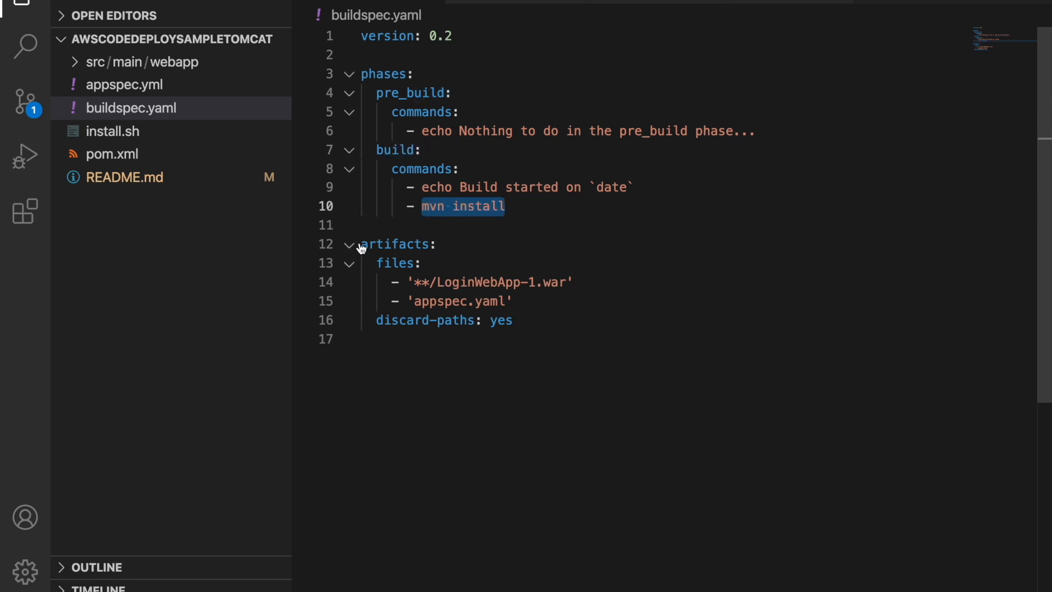
# Examine the artifacts section of buildspec.yaml, including its LoginWebApp-1.war and appspec.yaml file entries
pyautogui.moveTo(514, 302); pyautogui.dragTo(327, 231)
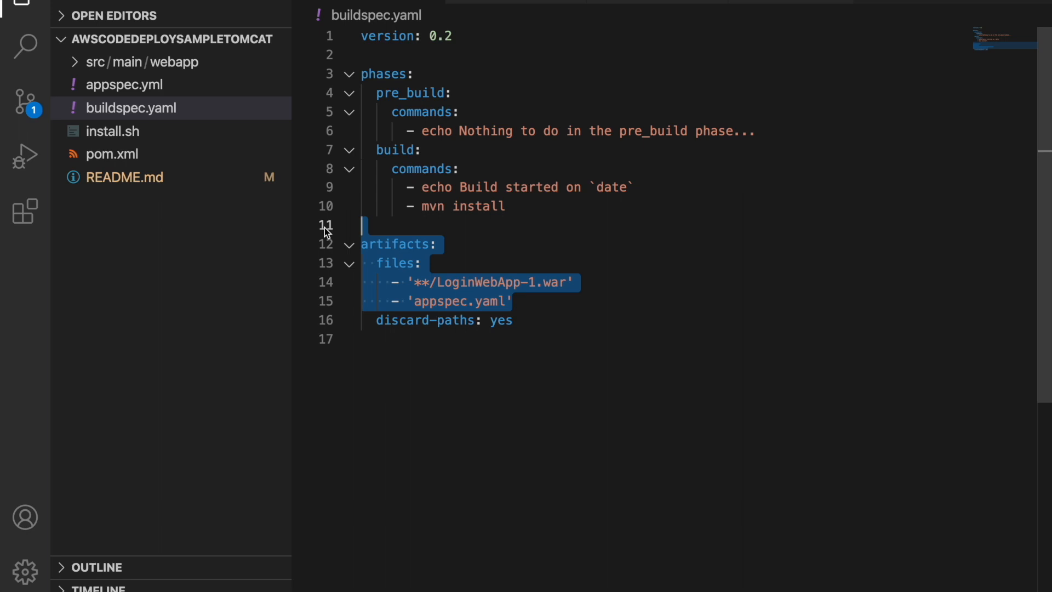
pyautogui.click(559, 301)
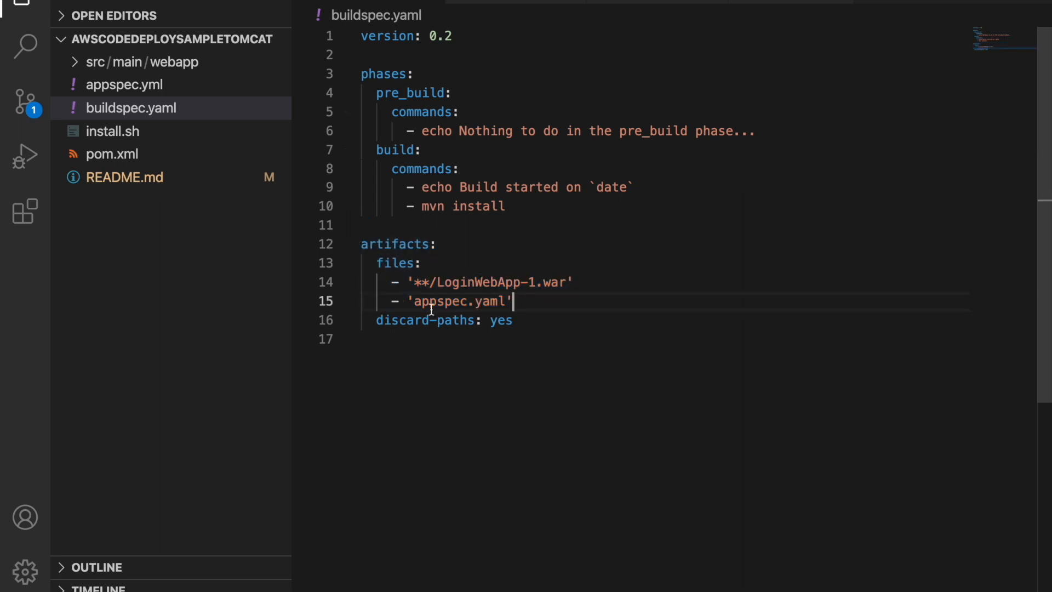
pyautogui.moveTo(409, 300); pyautogui.dragTo(512, 299)
pyautogui.moveTo(574, 281); pyautogui.dragTo(408, 276)
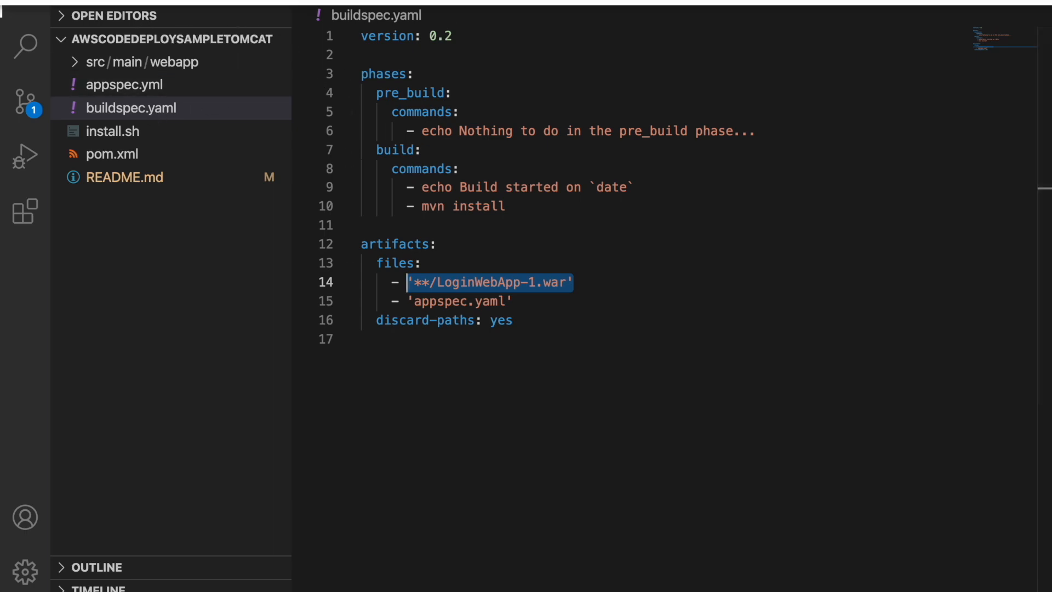
pyautogui.moveTo(311, 591)
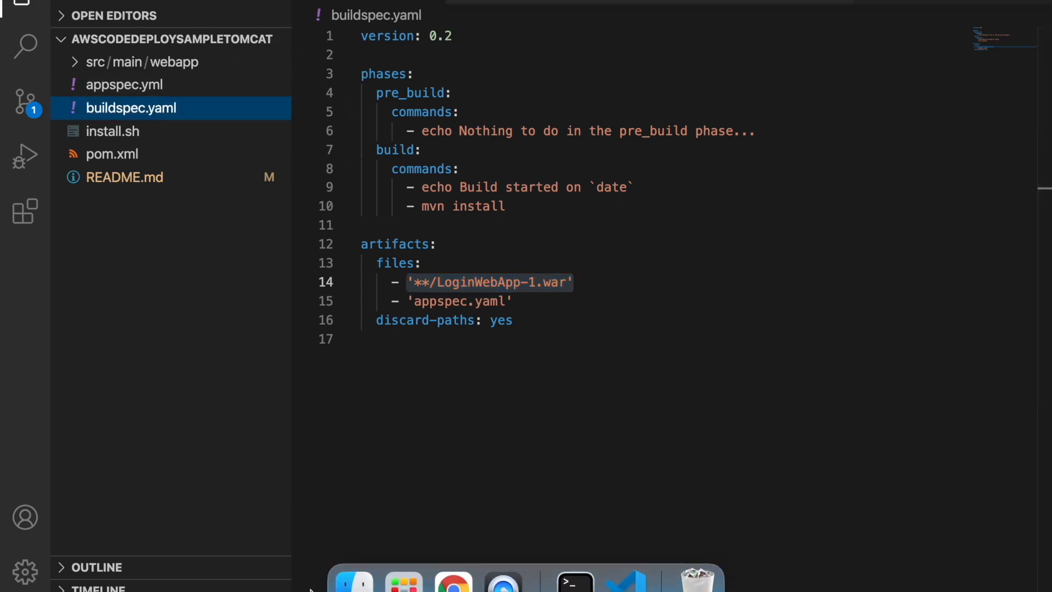
# Return to the CodeBuild project form in Chrome and insert mvn --version as the build command instead of using a buildspec file
pyautogui.click(453, 582)
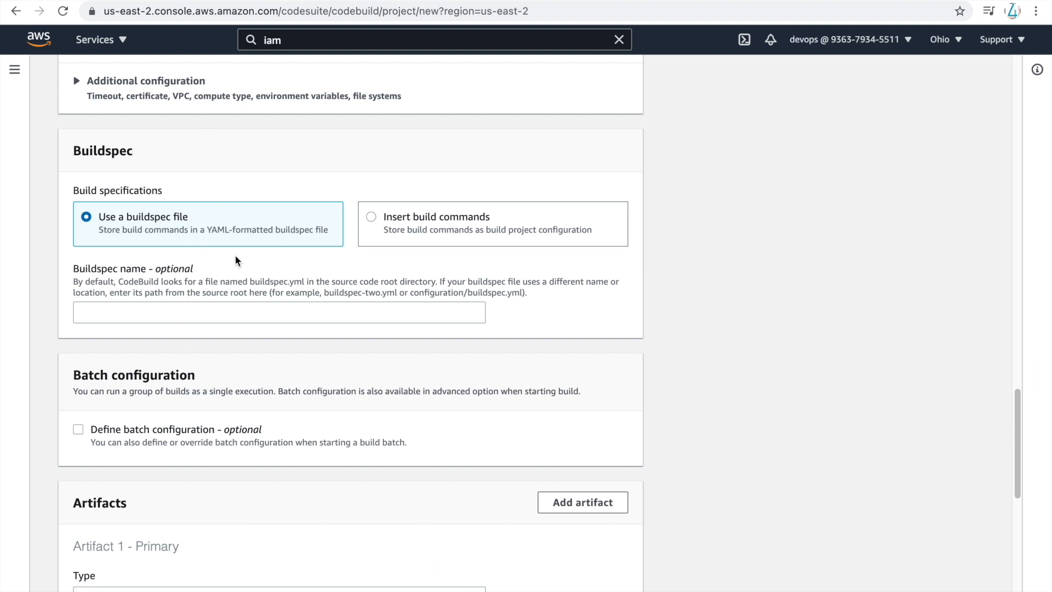
pyautogui.click(270, 310)
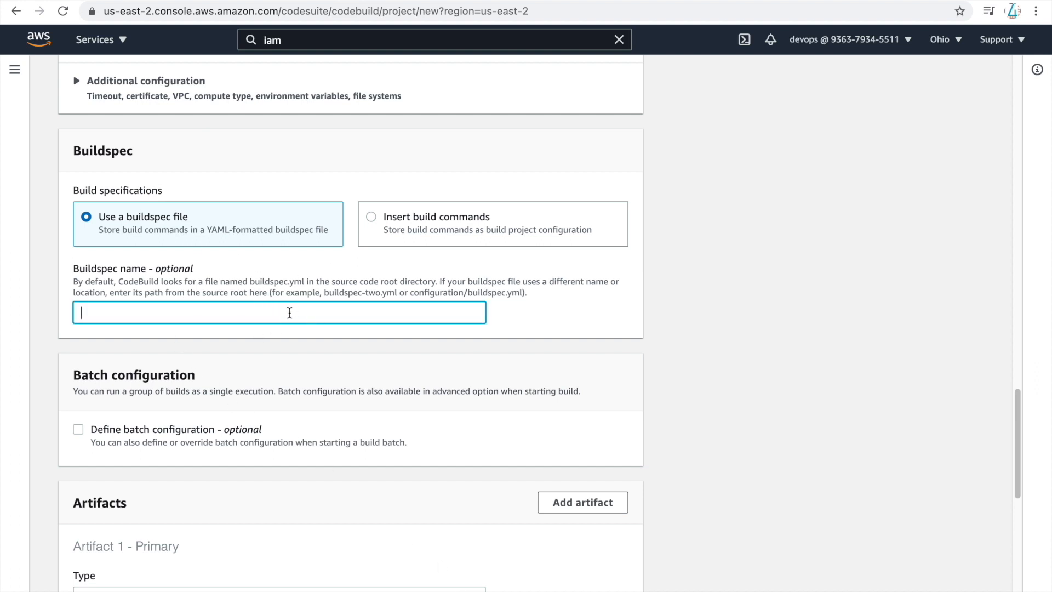
pyautogui.write('mvn --version')
pyautogui.click(371, 219)
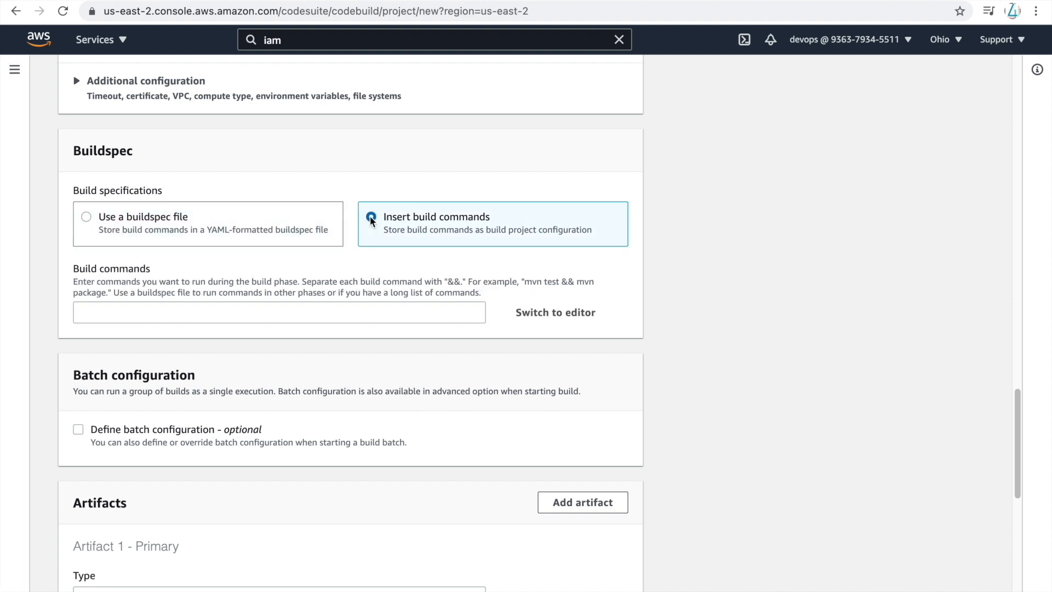
pyautogui.click(243, 311)
pyautogui.write('mvn --version')
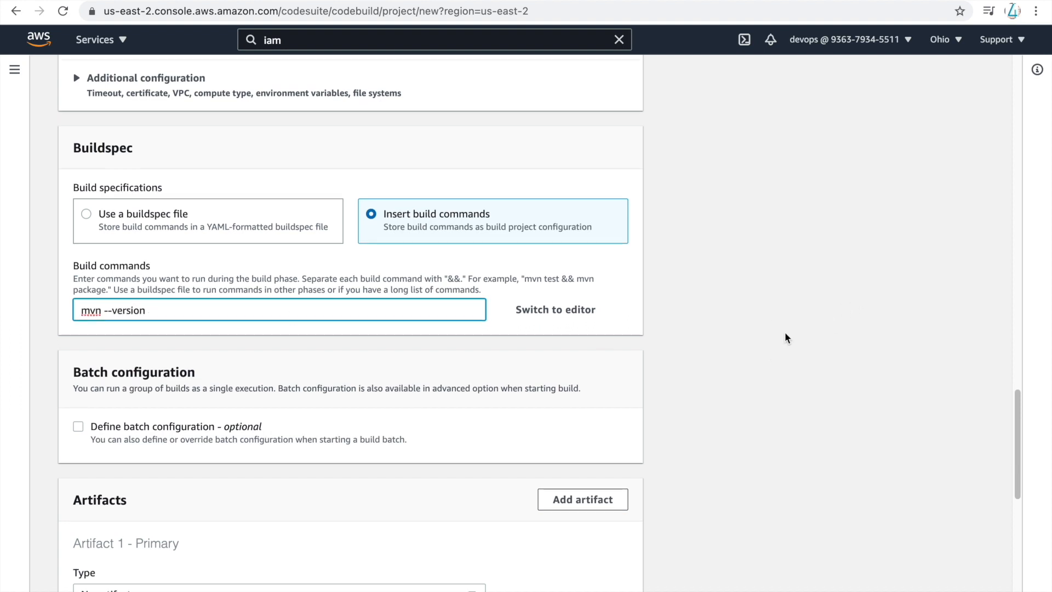
# Set the primary artifact type to Amazon S3 with the bucket java-artifacts-devops4solutions
pyautogui.scroll(-3, 787, 336)
pyautogui.scroll(-1, 442, 331)
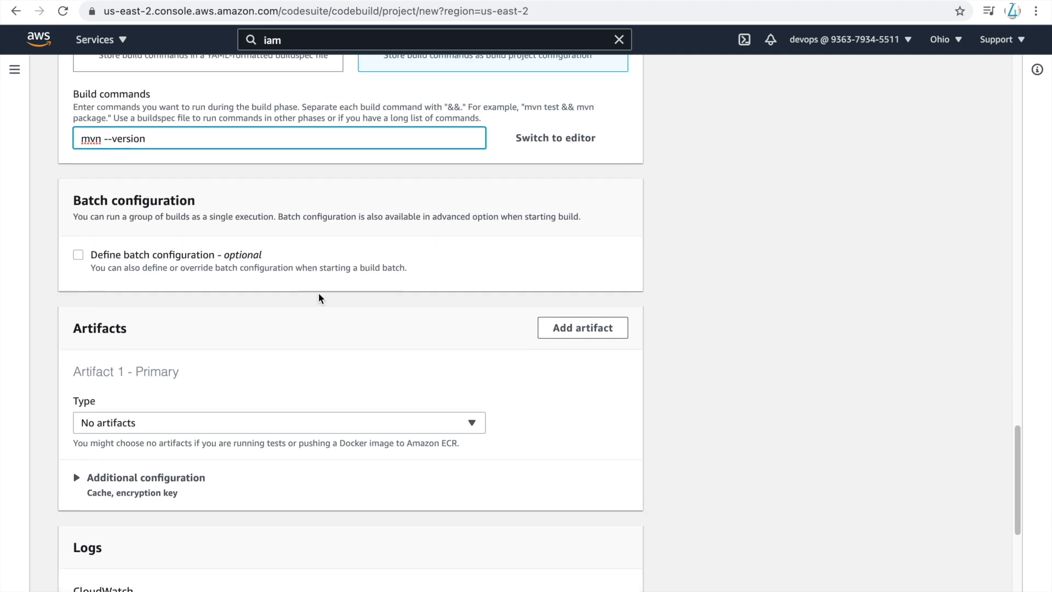
pyautogui.scroll(-3, 552, 328)
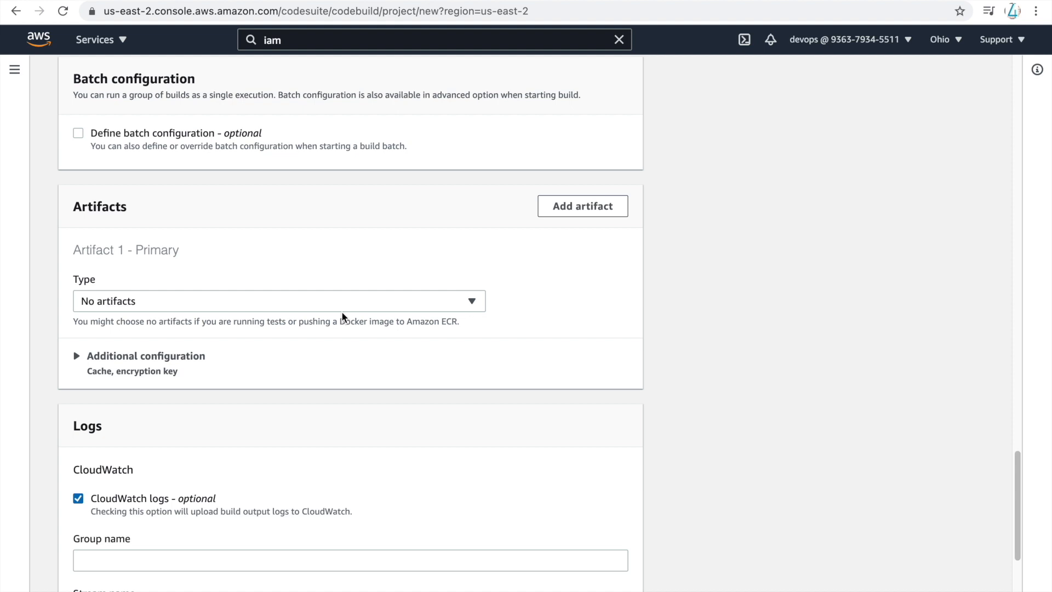
pyautogui.click(345, 304)
pyautogui.click(330, 321)
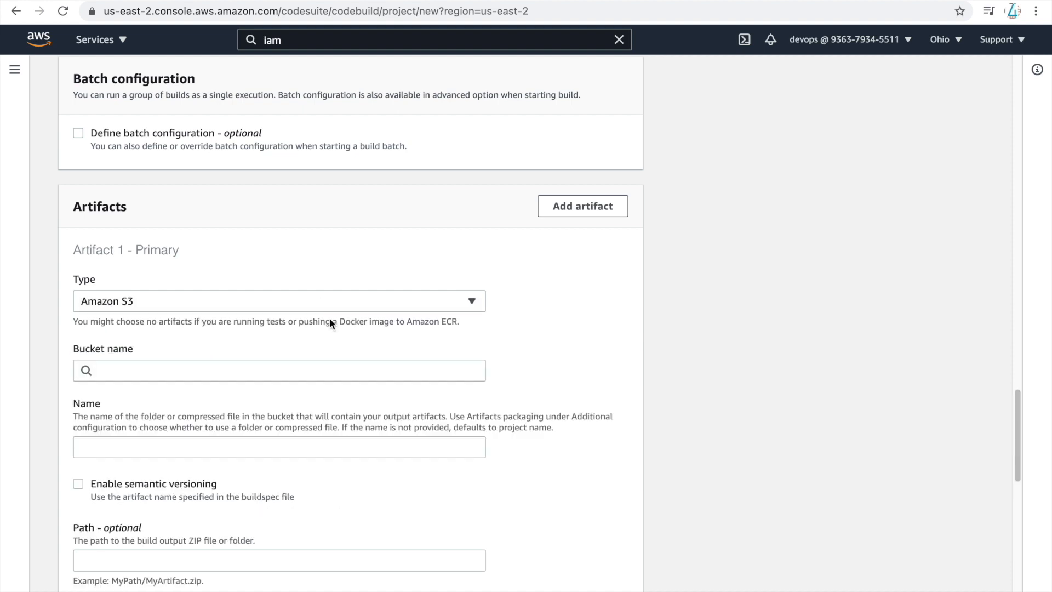
pyautogui.scroll(-2, 468, 372)
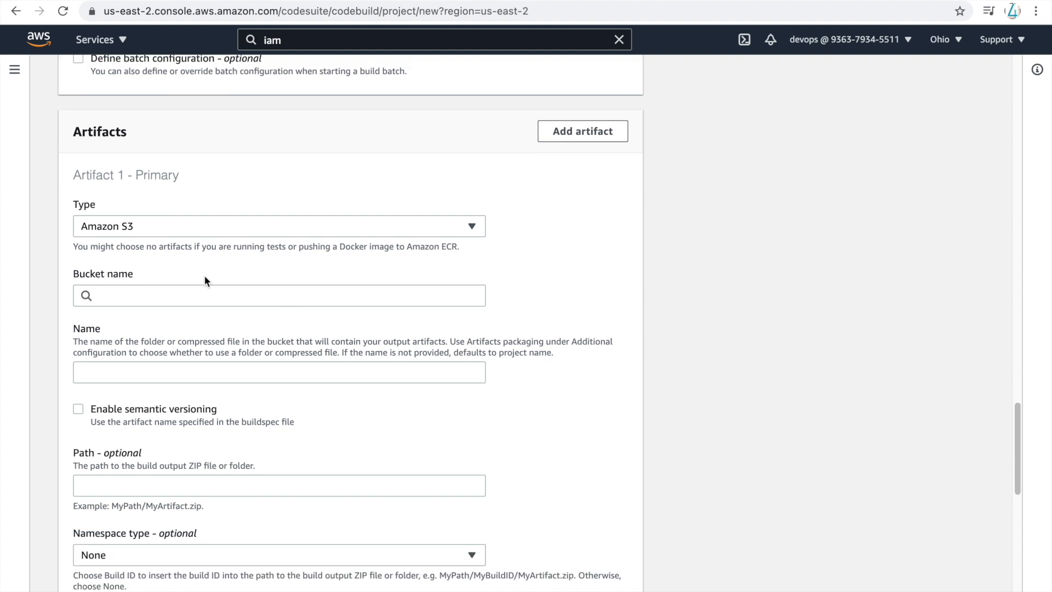
pyautogui.click(215, 296)
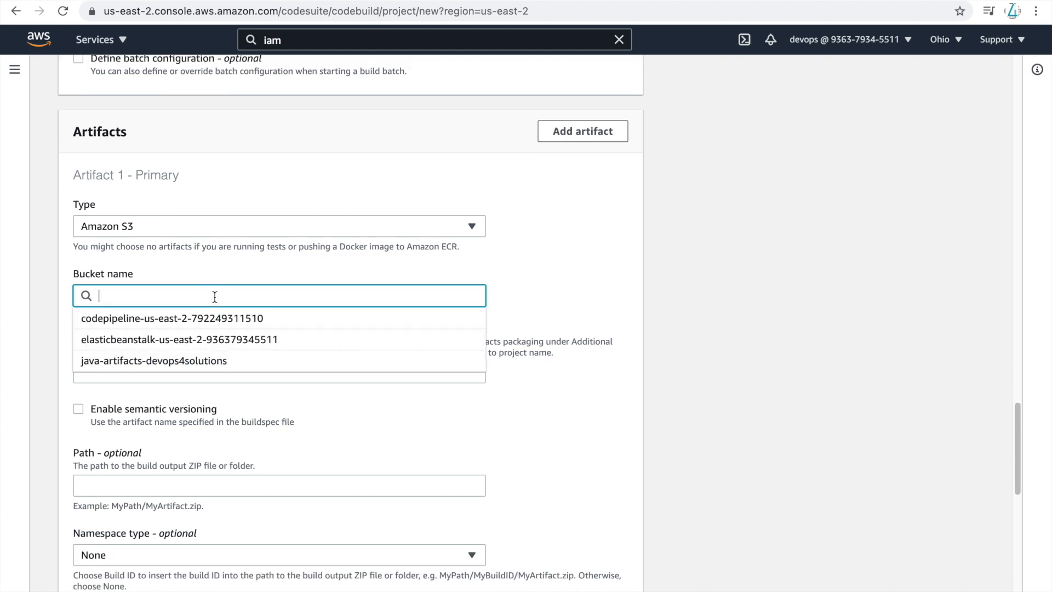
pyautogui.click(245, 361)
# Review the remaining artifact and log options and create the build project
pyautogui.click(298, 372)
pyautogui.scroll(-1, 512, 403)
pyautogui.scroll(-3, 514, 403)
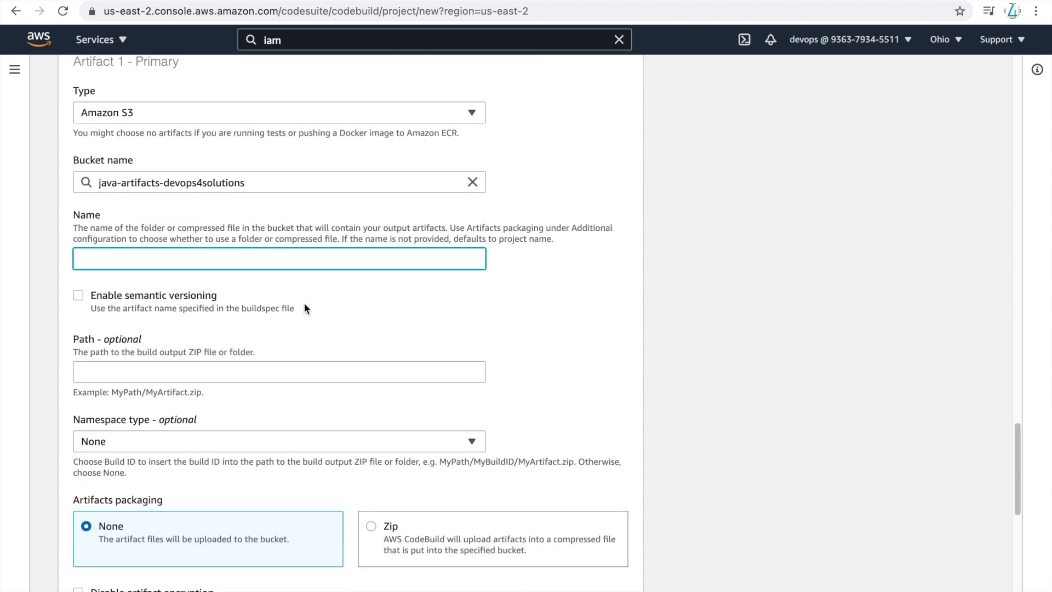
pyautogui.scroll(-2, 305, 304)
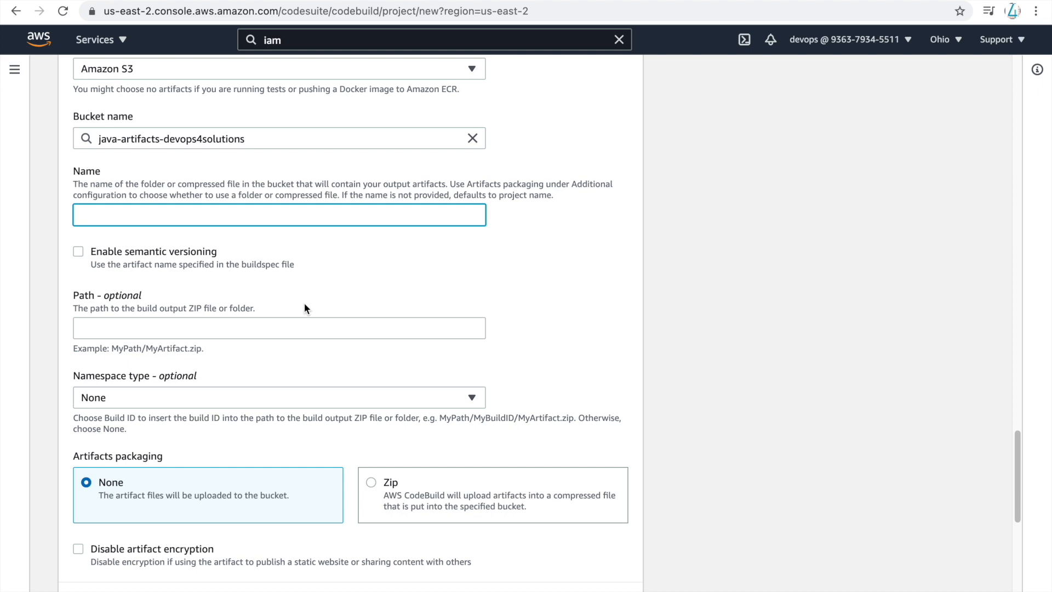
pyautogui.scroll(-5, 485, 324)
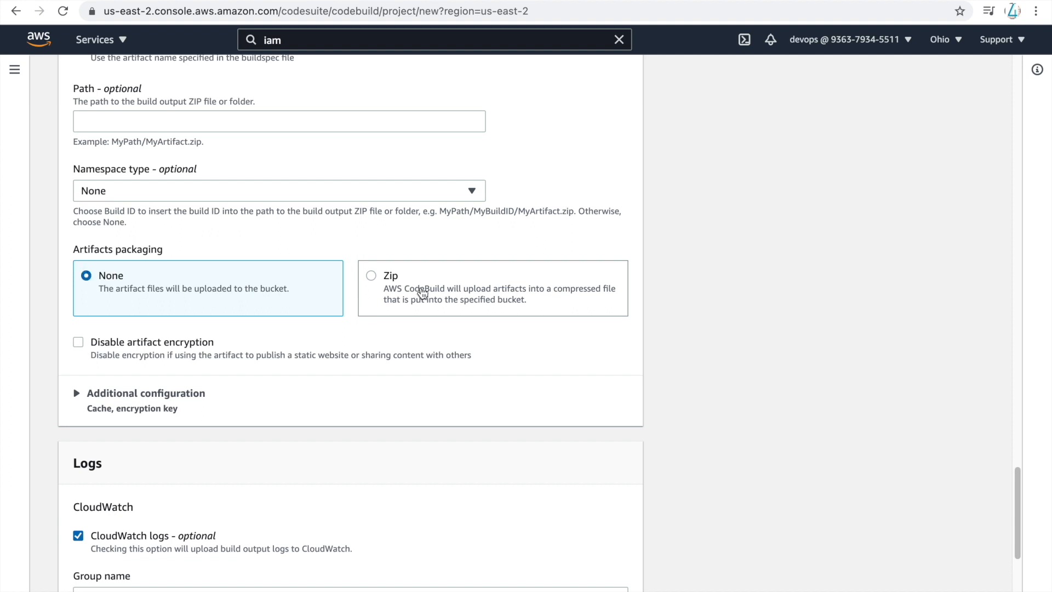
pyautogui.scroll(-1, 430, 344)
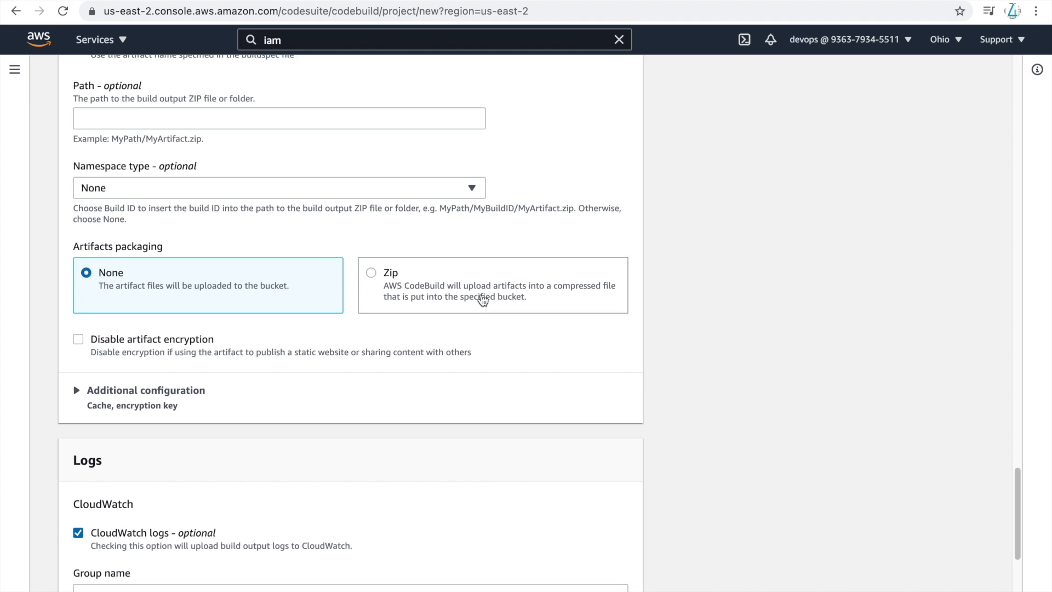
pyautogui.scroll(-4, 387, 343)
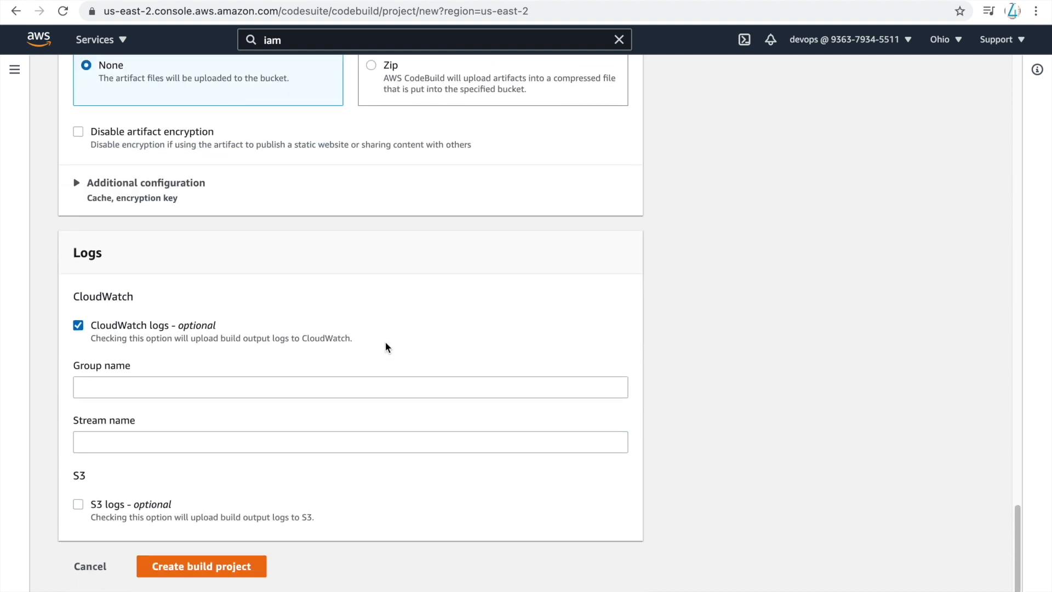
pyautogui.click(200, 575)
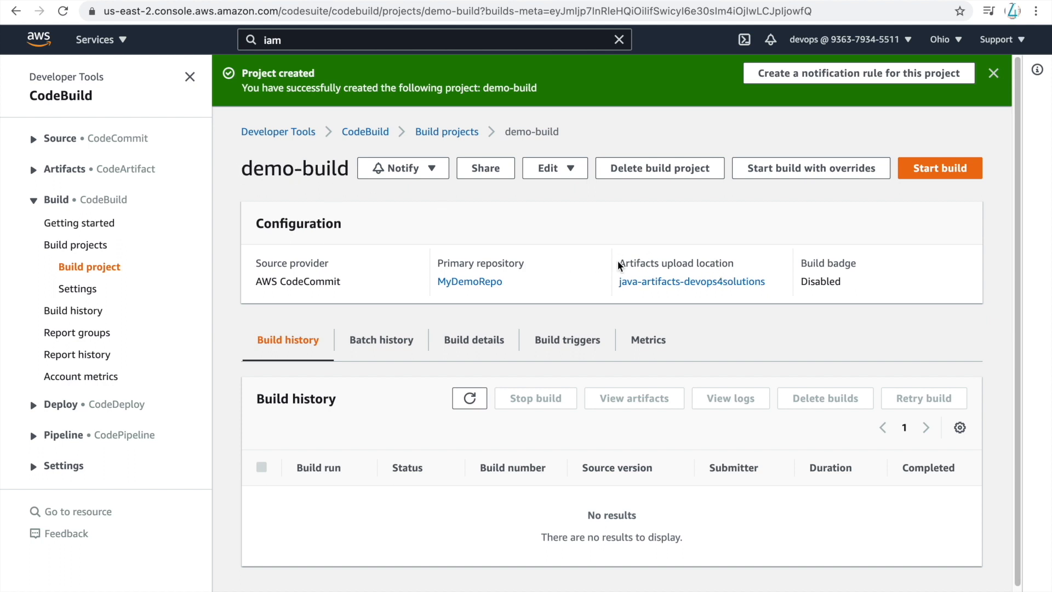
# Examine the demo-build project's artifacts upload location and its notification and edit options
pyautogui.moveTo(619, 265); pyautogui.dragTo(634, 259)
pyautogui.moveTo(749, 270); pyautogui.dragTo(773, 315)
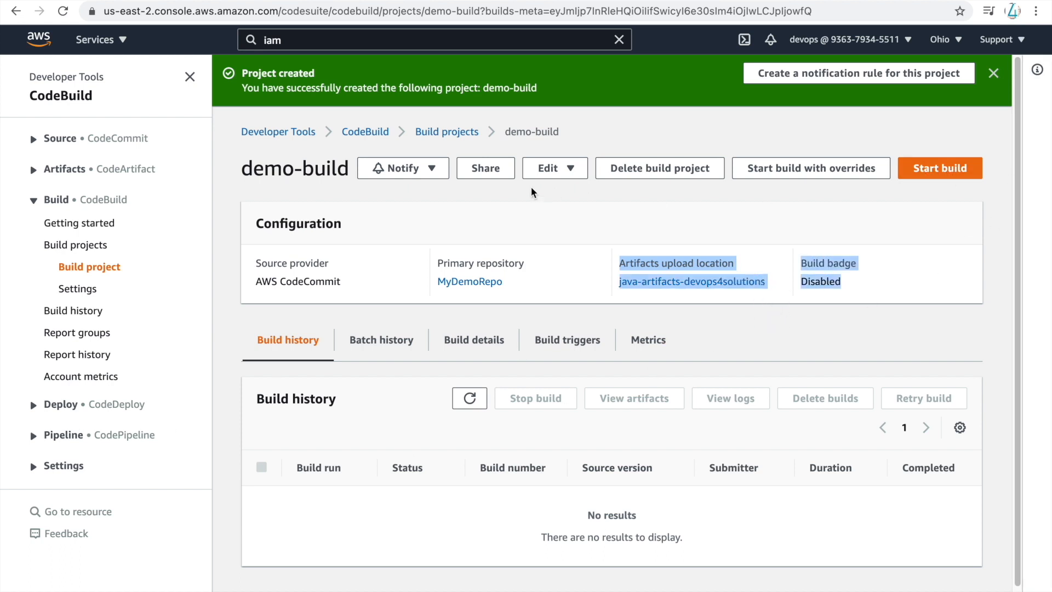
pyautogui.click(432, 168)
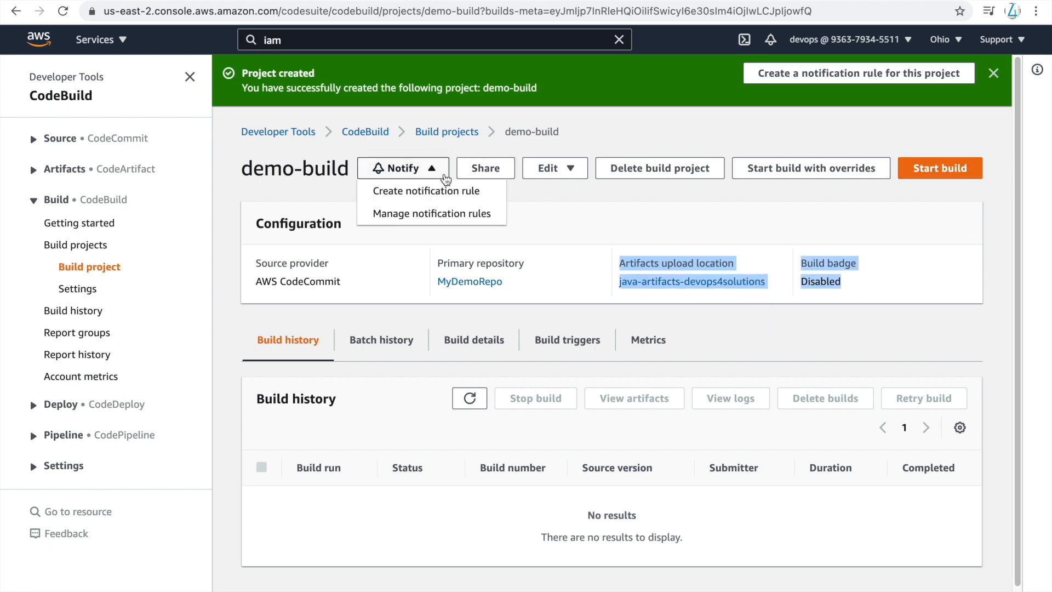
pyautogui.click(562, 170)
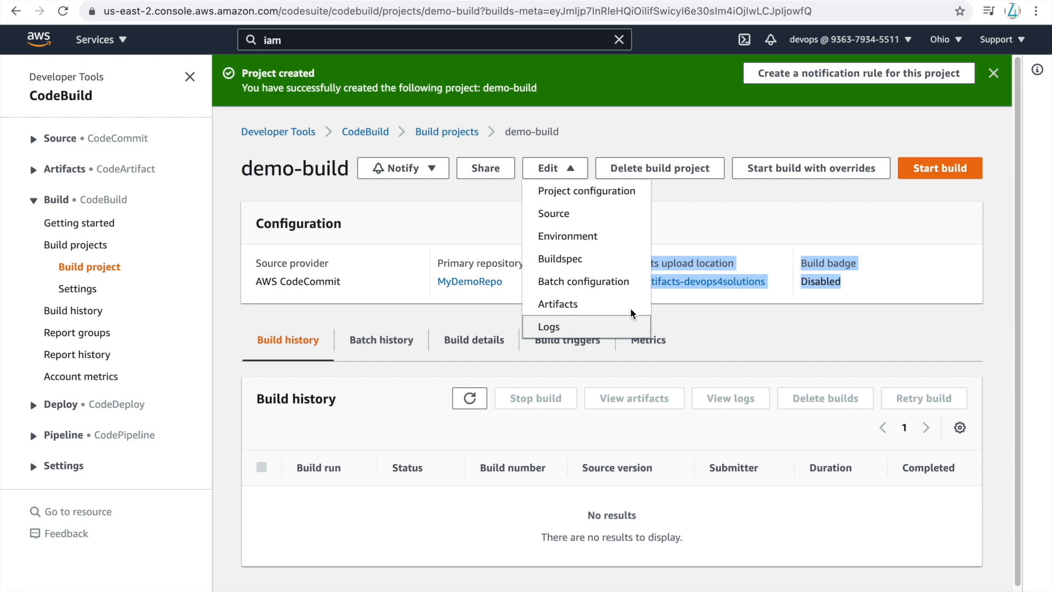
pyautogui.click(838, 211)
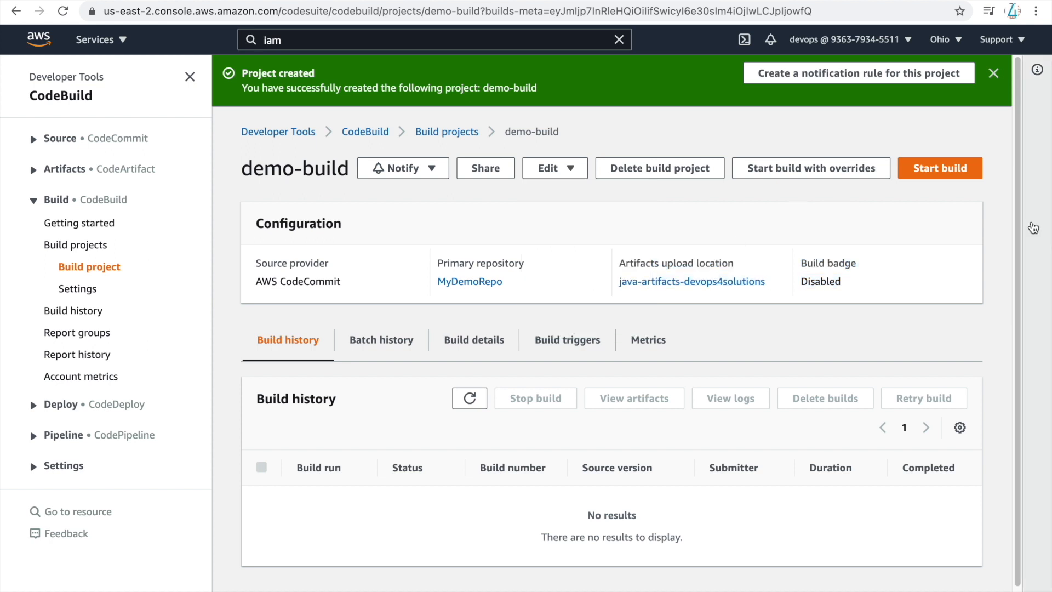
# Open the most recent sample-java-projects run from the CodeBuild build history and examine its build status and logs
pyautogui.click(77, 313)
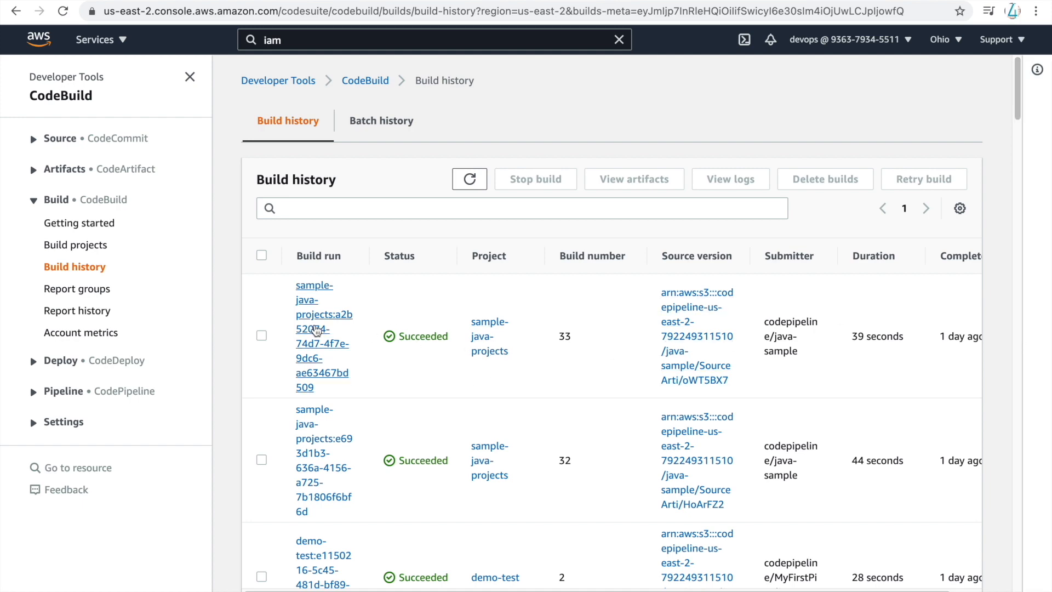
pyautogui.click(316, 331)
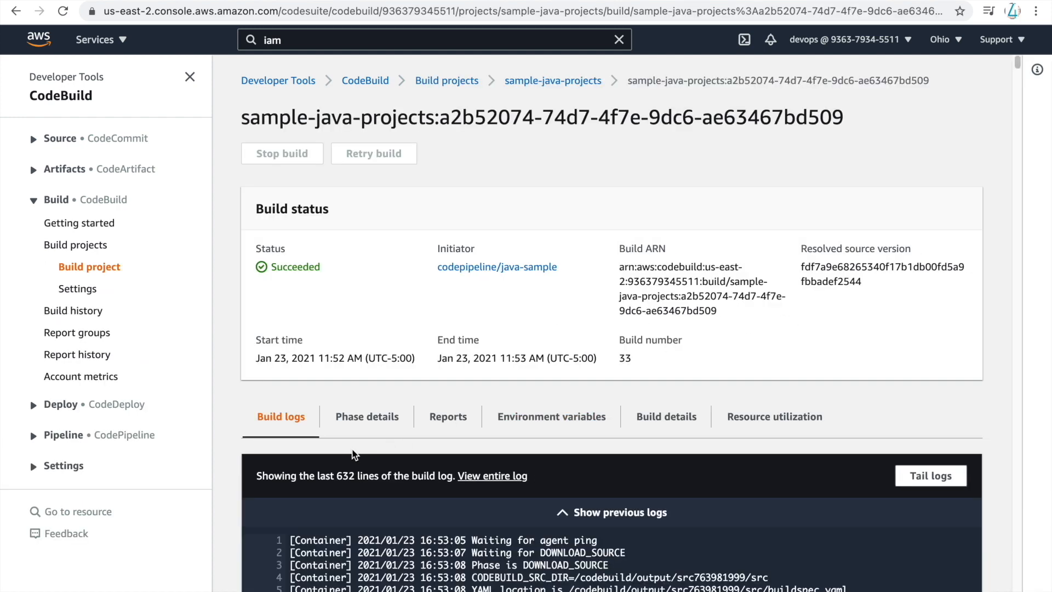
pyautogui.scroll(-3, 614, 380)
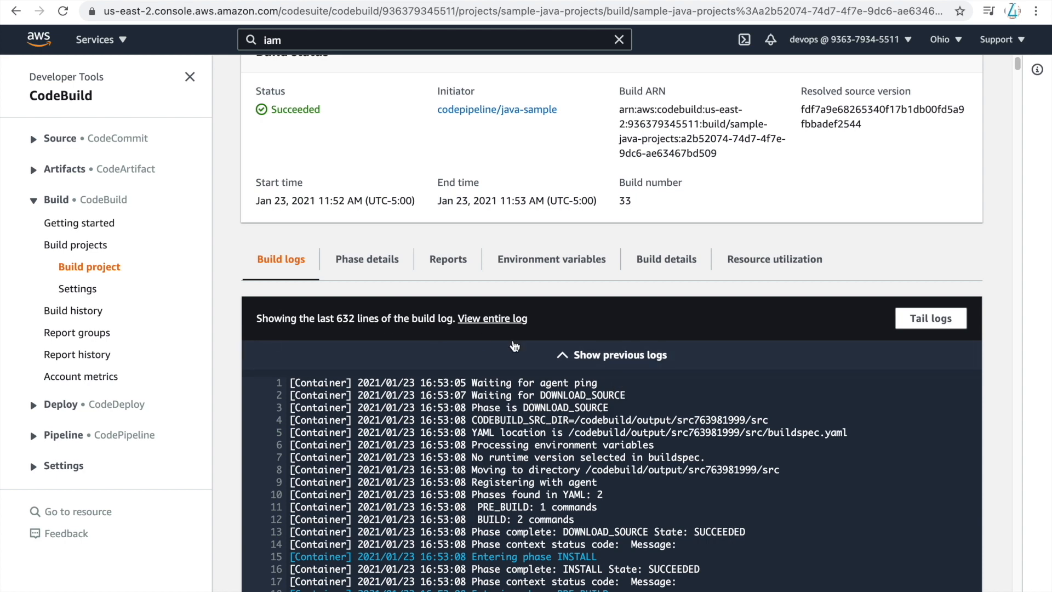
pyautogui.scroll(1, 645, 386)
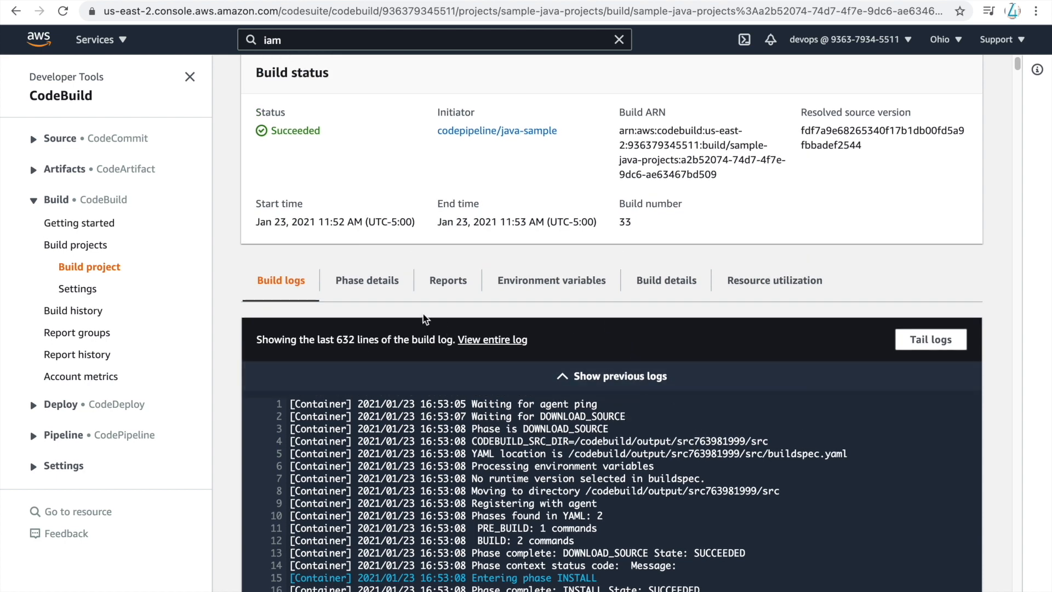
# Review the sample-java-projects run's phase details, reports, environment variables and build details, and collapse the CodeBuild navigation section
pyautogui.click(359, 281)
pyautogui.click(442, 284)
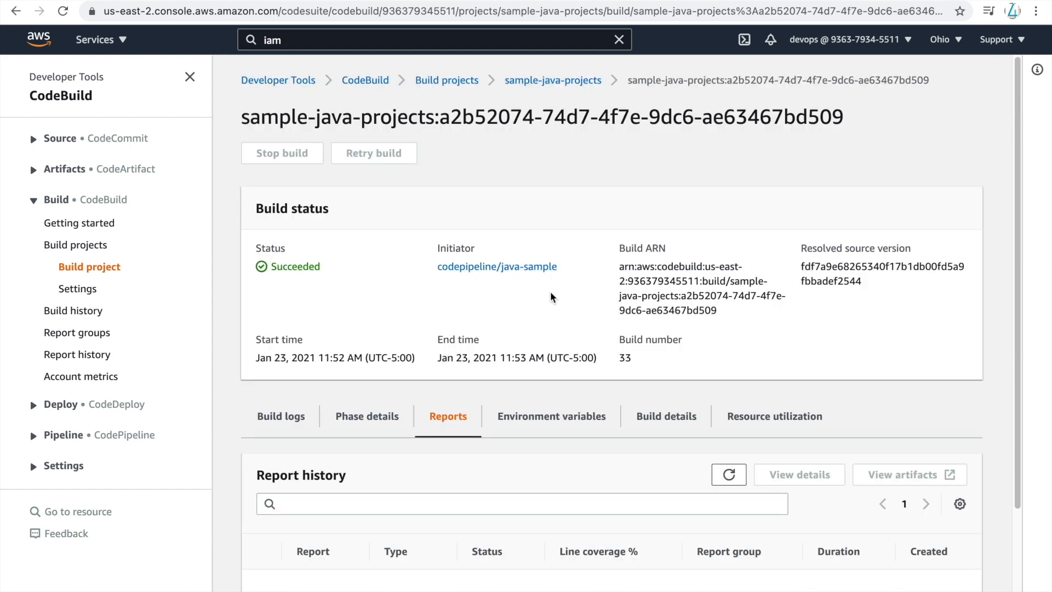
pyautogui.click(572, 423)
pyautogui.click(674, 423)
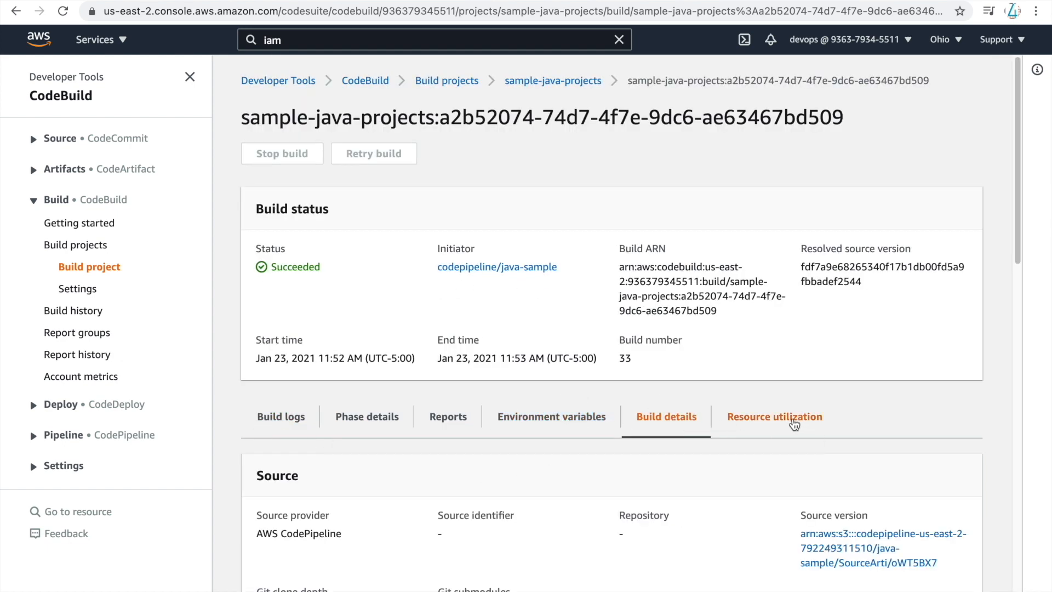
pyautogui.click(34, 203)
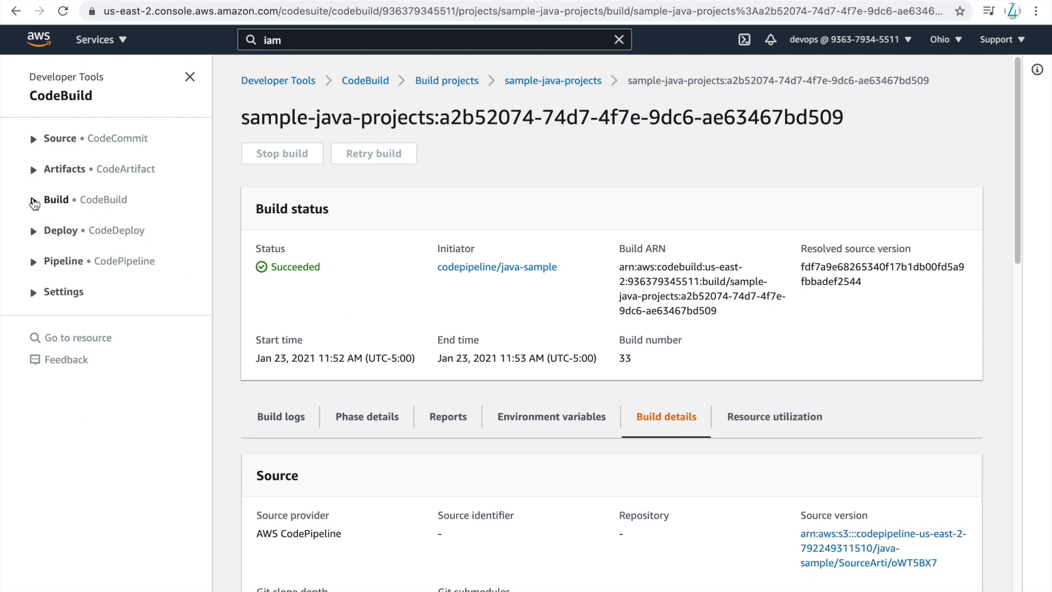